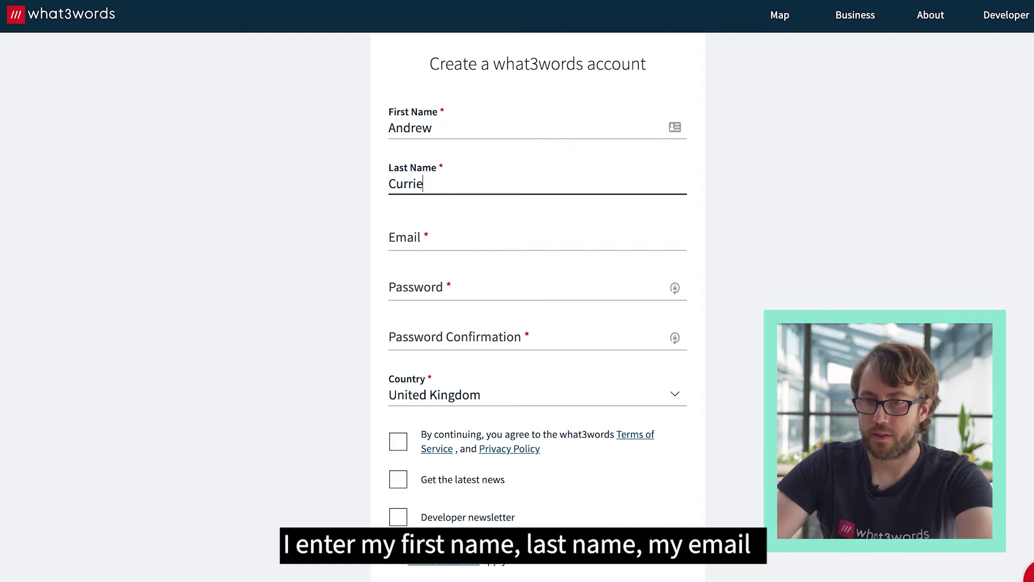
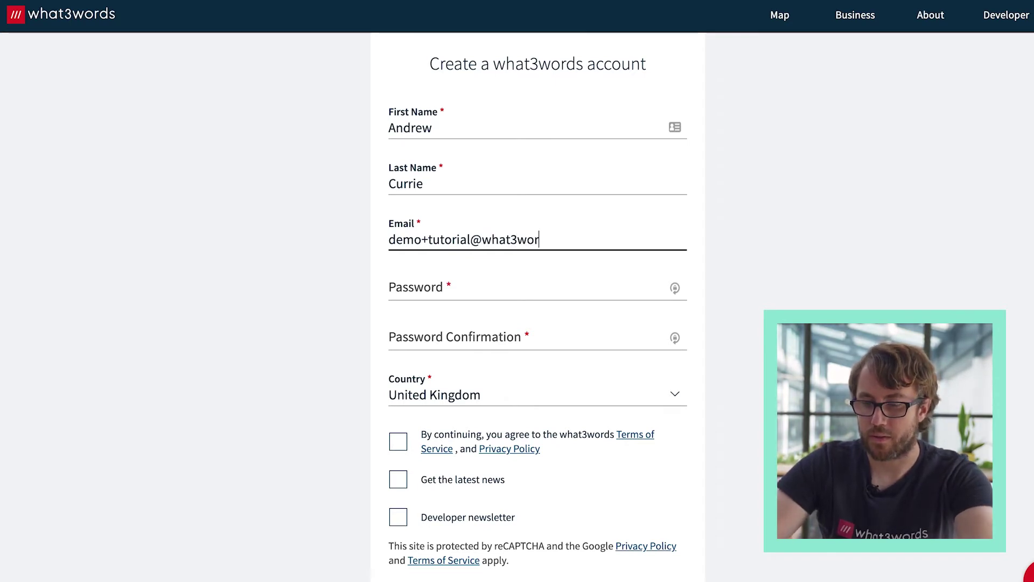
- Fill in the sign-up e-mail address, the password and its confirmation, and accept the Terms of Service
{"action": "left_click", "coordinate": [470, 240]}
{"action": "type", "text": "s"}
{"action": "left_click", "coordinate": [455, 289]}
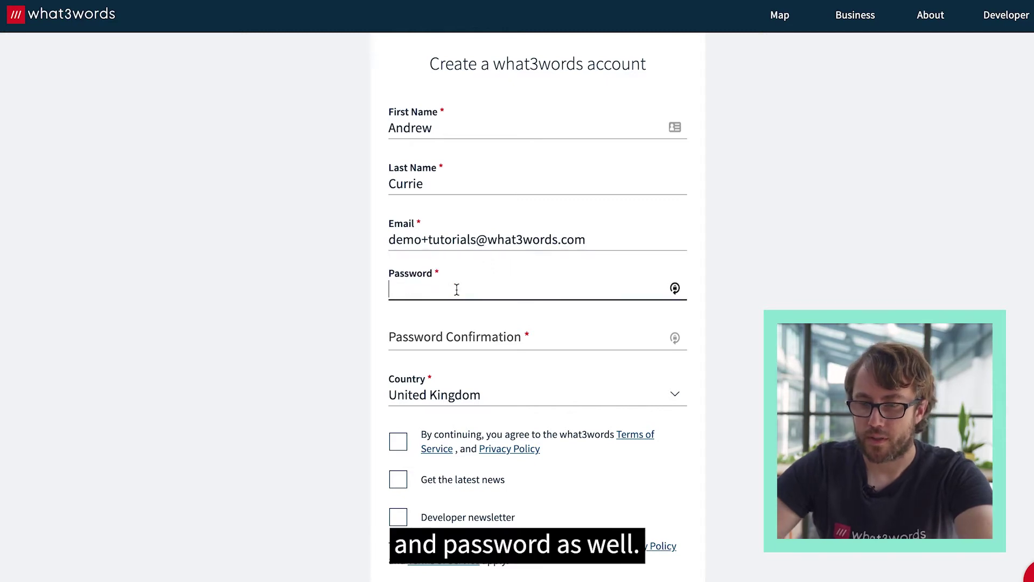
{"action": "type", "text": "••••••••"}
{"action": "key", "text": "Tab"}
{"action": "type", "text": "••••••••"}
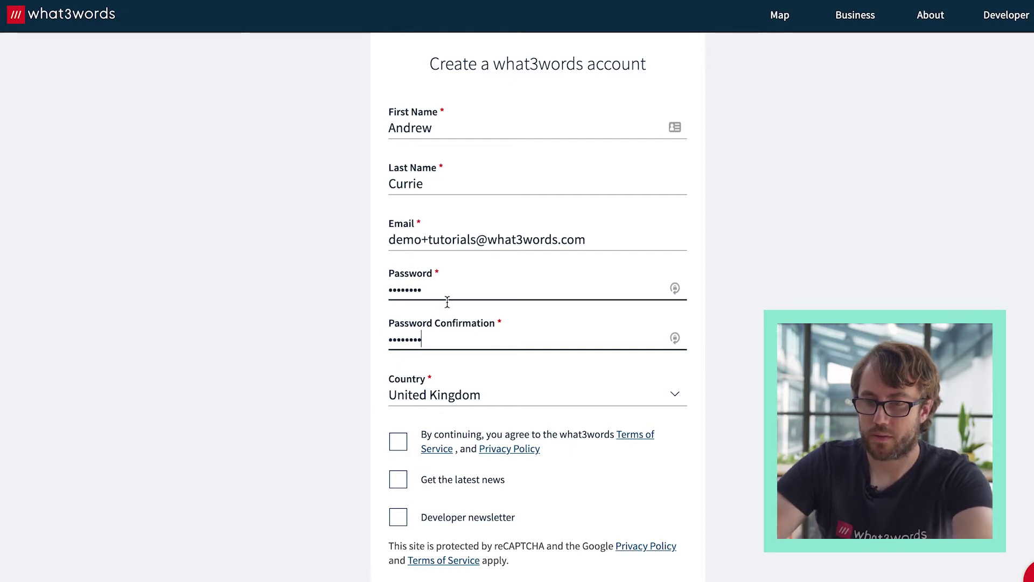
{"action": "left_click", "coordinate": [399, 441]}
- Submit the sign-up form and solve the bus-tile reCAPTCHA
{"action": "scroll", "coordinate": [481, 474], "scroll_direction": "down", "scroll_amount": 2}
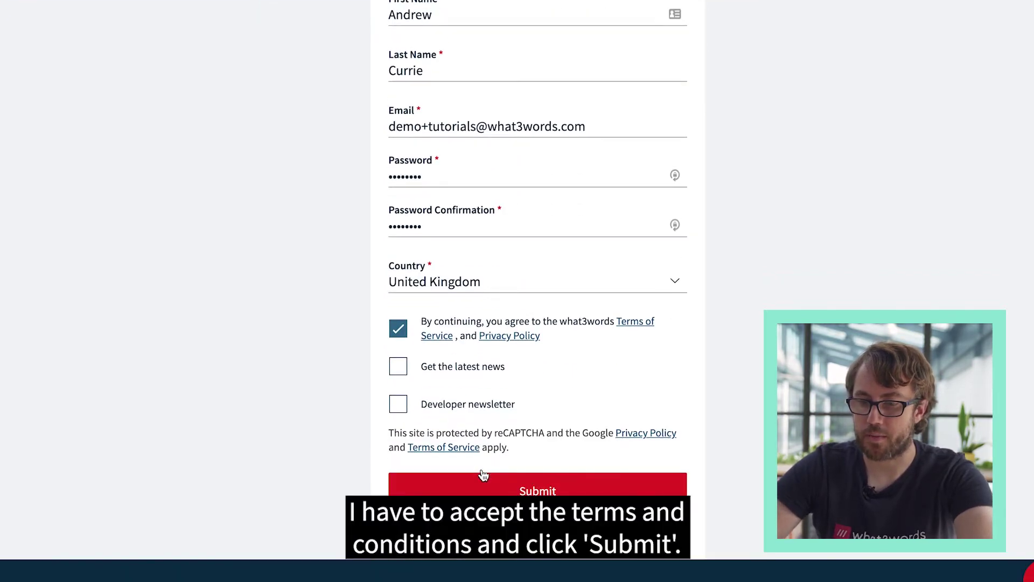
{"action": "left_click", "coordinate": [518, 491]}
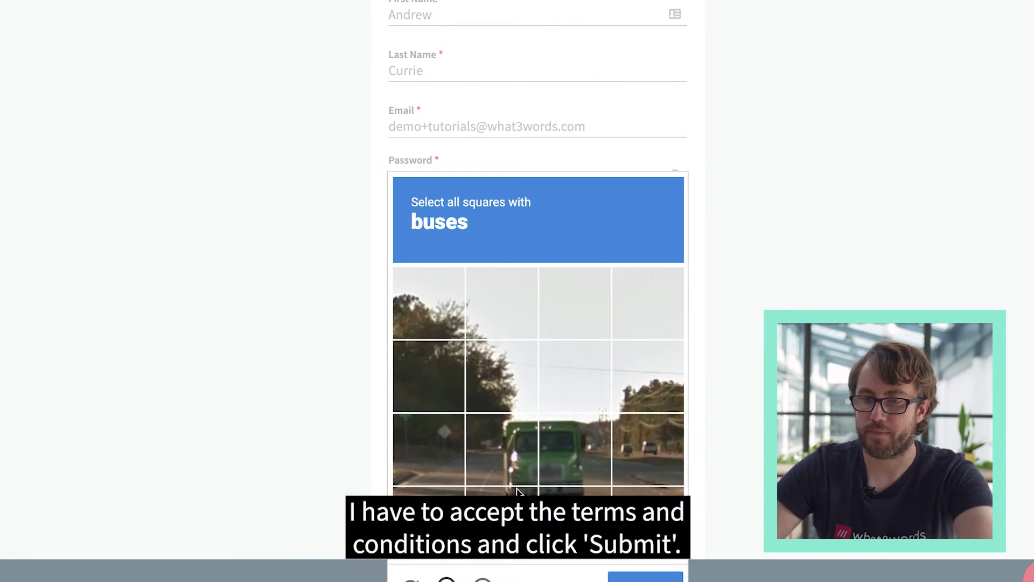
{"action": "left_click", "coordinate": [520, 452]}
{"action": "left_click", "coordinate": [563, 463]}
{"action": "left_click", "coordinate": [565, 502]}
{"action": "left_click", "coordinate": [518, 507]}
{"action": "left_click", "coordinate": [645, 577]}
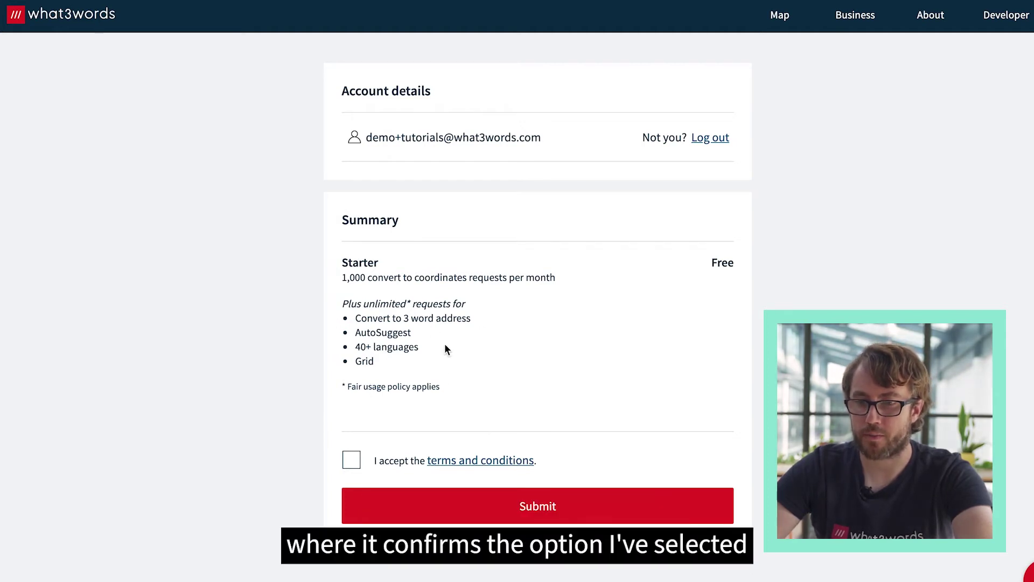
- Accept the Starter plan terms and enter 'what3words' as the company name
{"action": "left_click", "coordinate": [351, 459]}
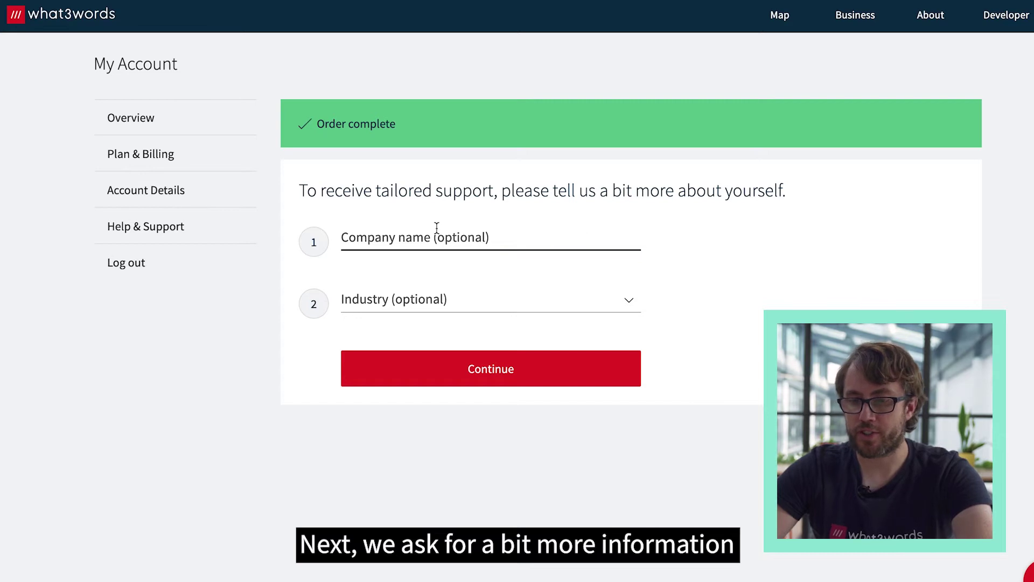
{"action": "left_click", "coordinate": [467, 235]}
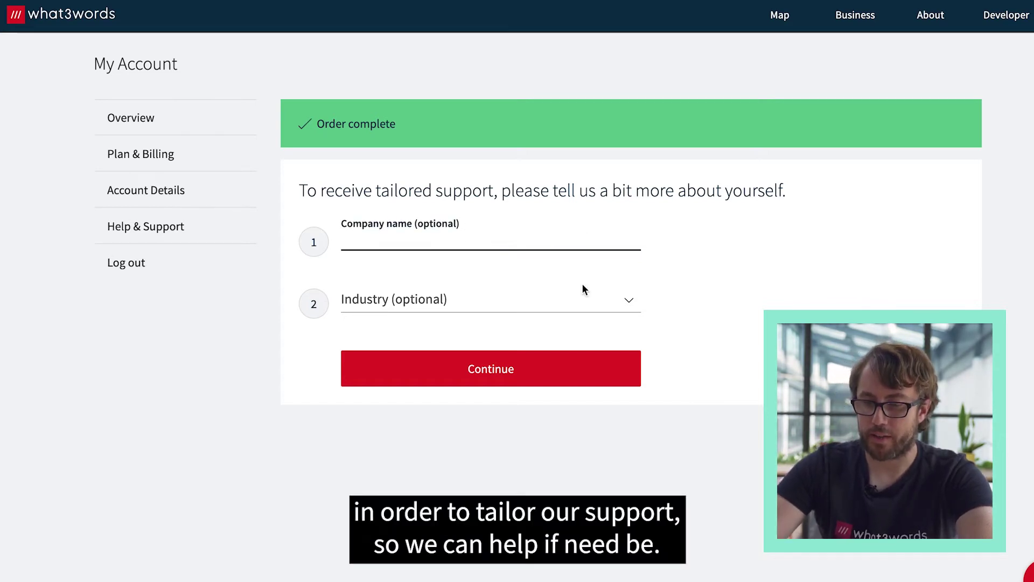
{"action": "type", "text": "what3words"}
- Set the industry to E-commerce and continue to API key creation
{"action": "key", "text": "Tab"}
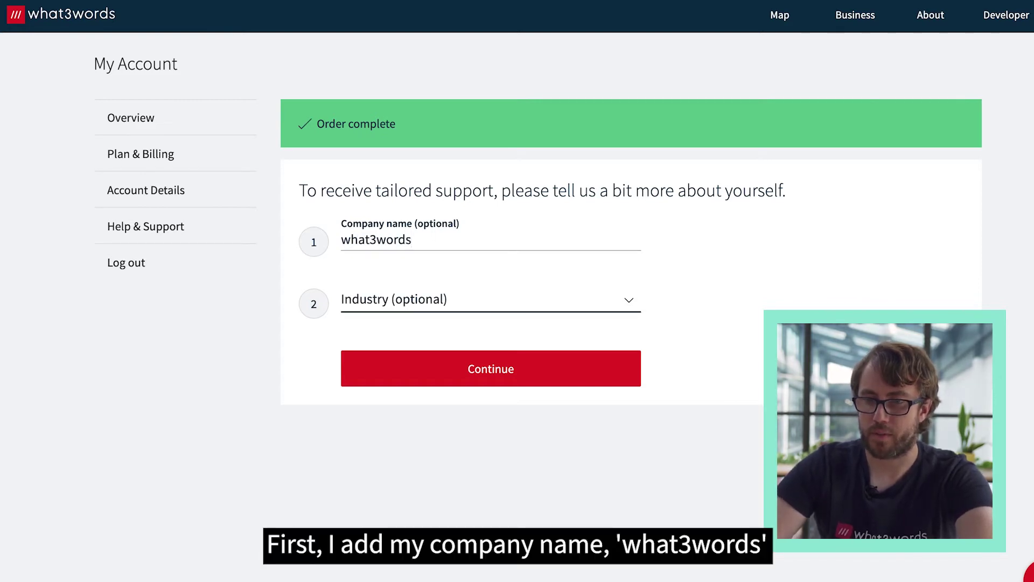
{"action": "left_click", "coordinate": [522, 308]}
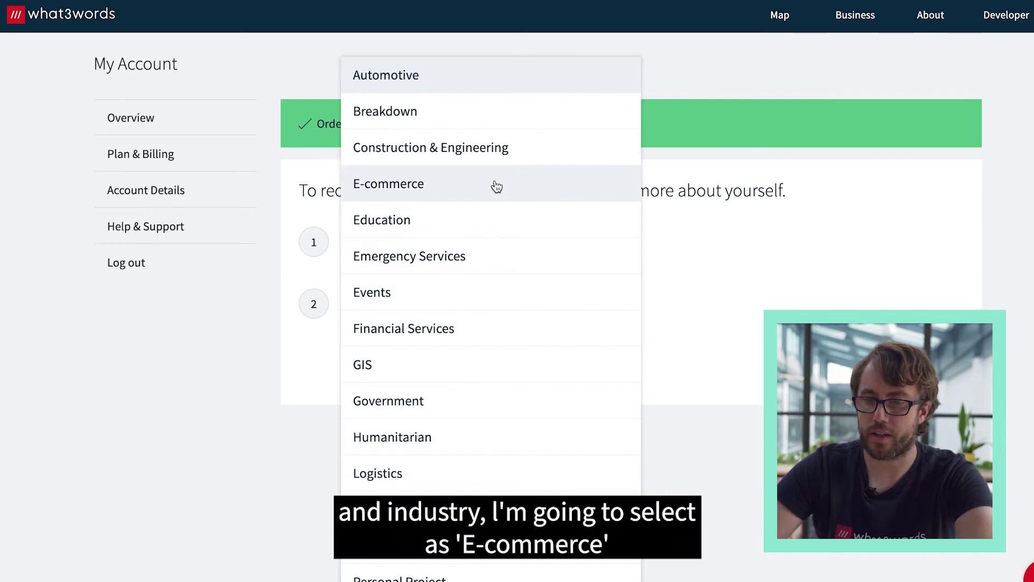
{"action": "left_click", "coordinate": [495, 186]}
{"action": "left_click", "coordinate": [522, 371]}
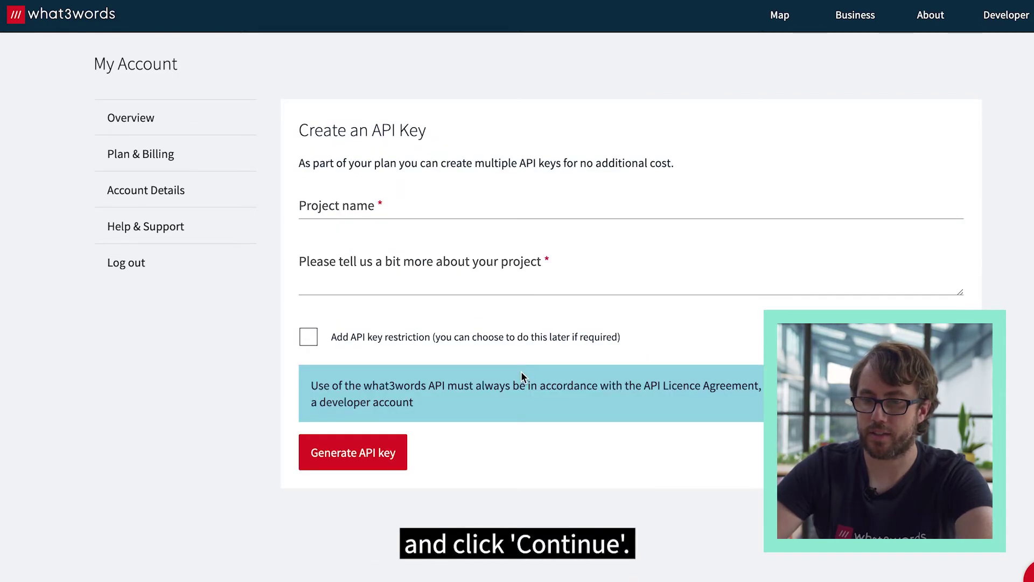
- Name the project 'what3words video' with the description 'Wordpress'
{"action": "left_click", "coordinate": [425, 203]}
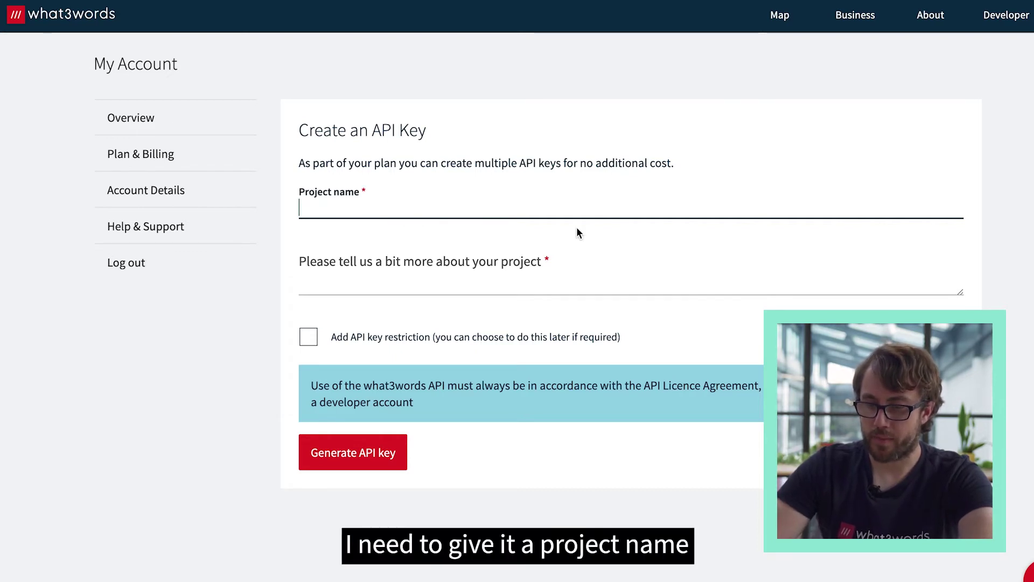
{"action": "type", "text": "what3wio"}
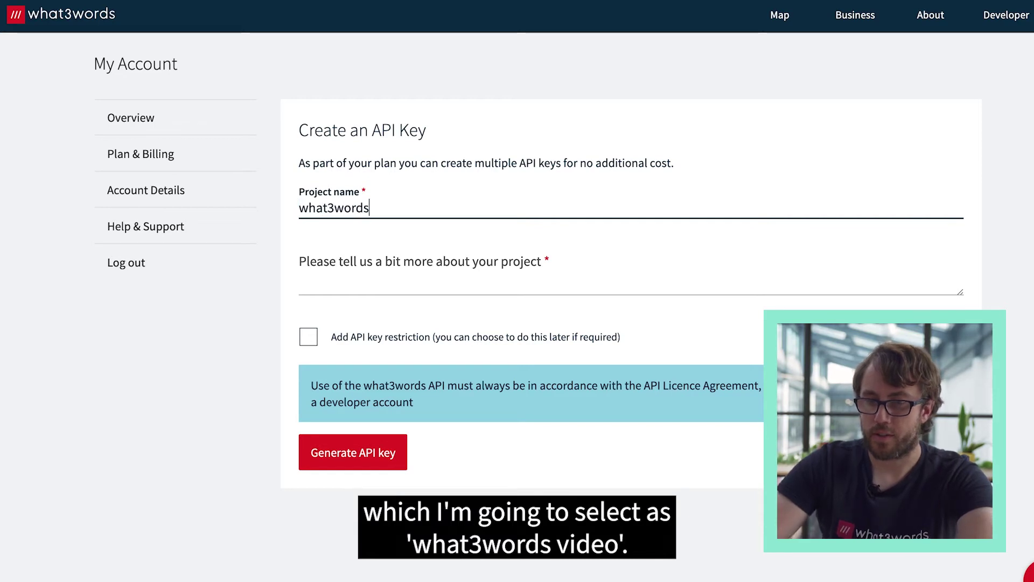
{"action": "type", "text": "ds video"}
{"action": "key", "text": "Tab"}
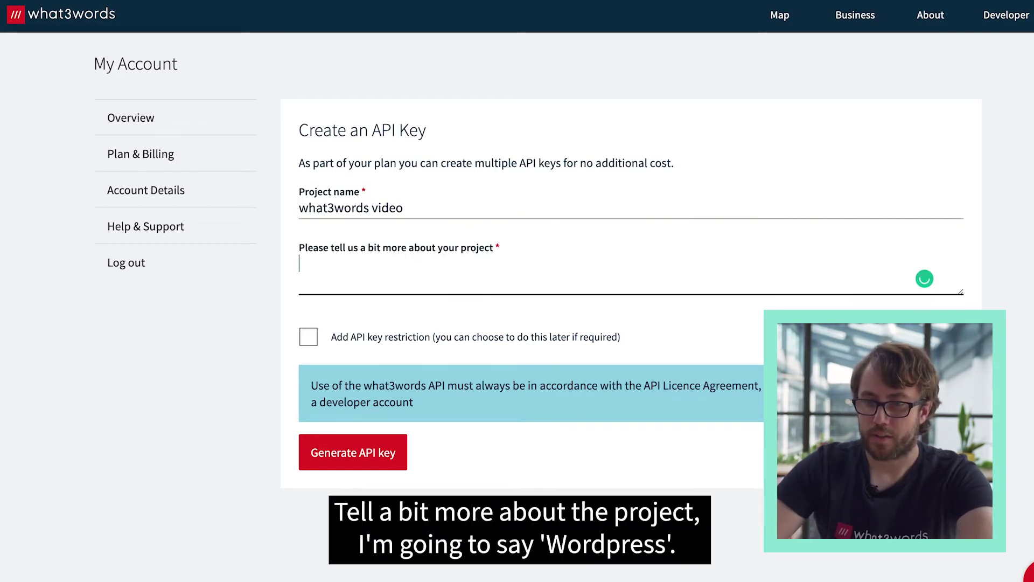
{"action": "type", "text": "Wor"}
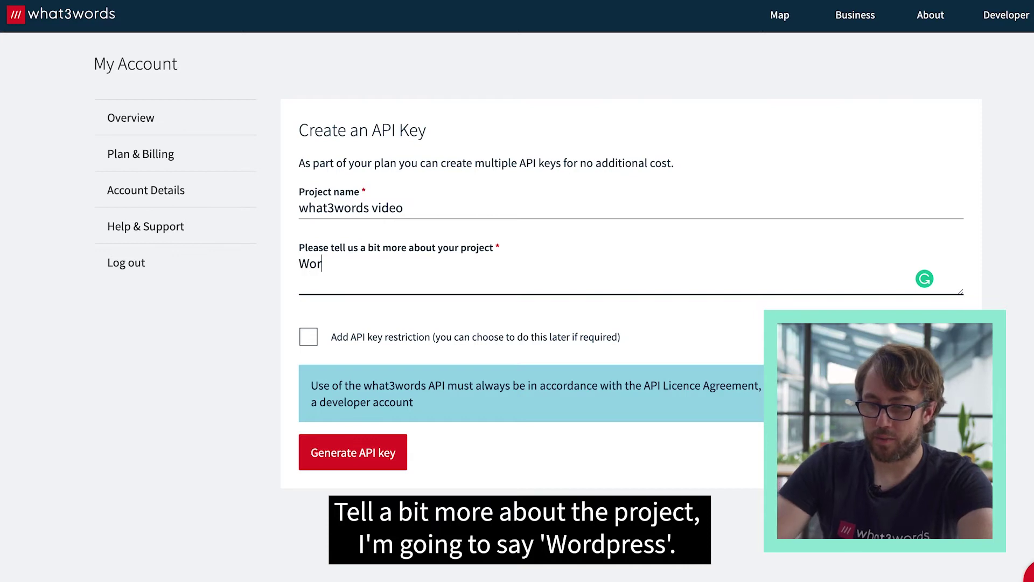
{"action": "type", "text": "dpress"}
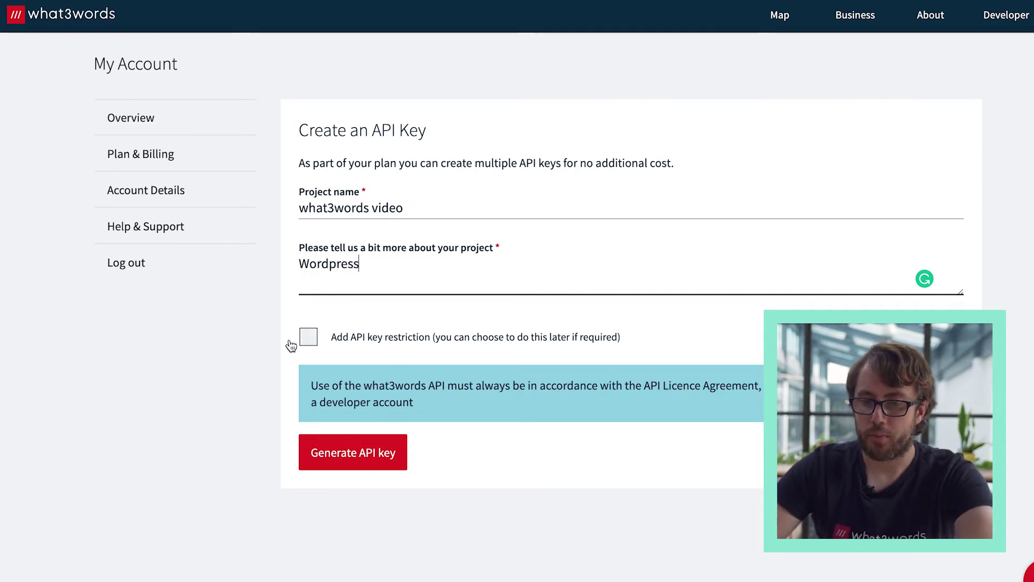
- Leave the API key without restrictions and generate it
{"action": "left_click", "coordinate": [364, 339]}
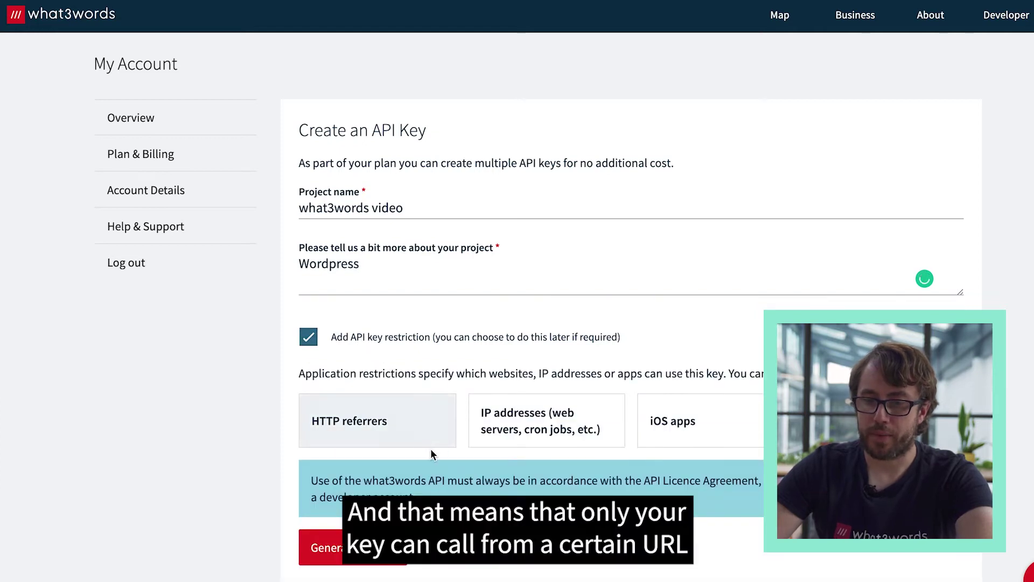
{"action": "scroll", "coordinate": [426, 431], "scroll_direction": "down", "scroll_amount": 1}
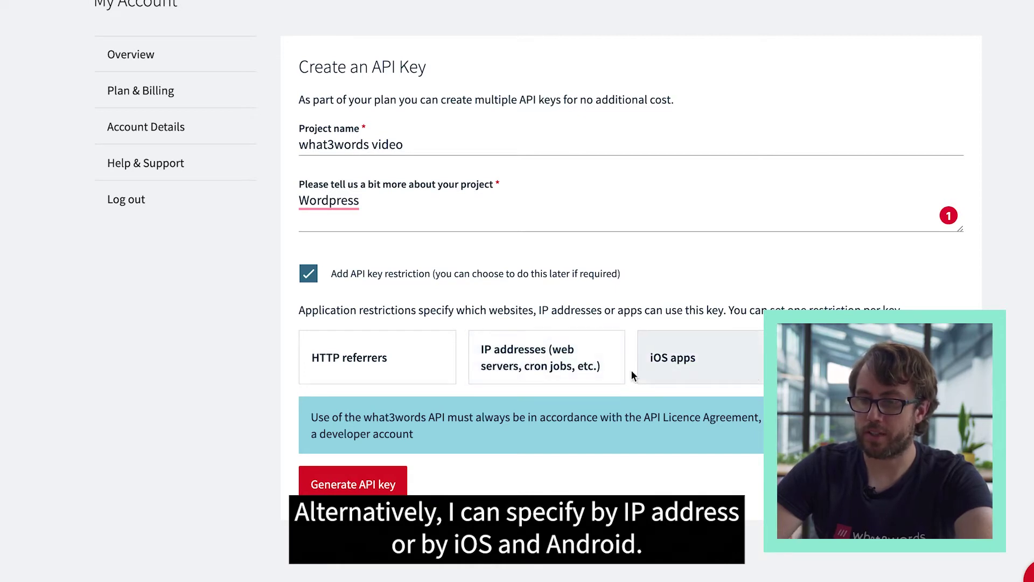
{"action": "left_click", "coordinate": [381, 369]}
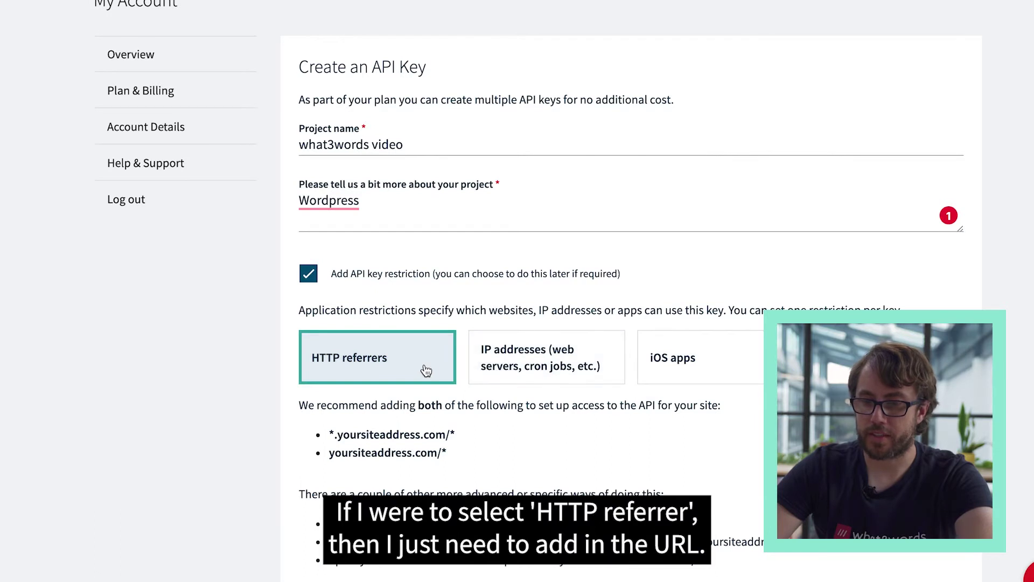
{"action": "scroll", "coordinate": [378, 444], "scroll_direction": "down", "scroll_amount": 2}
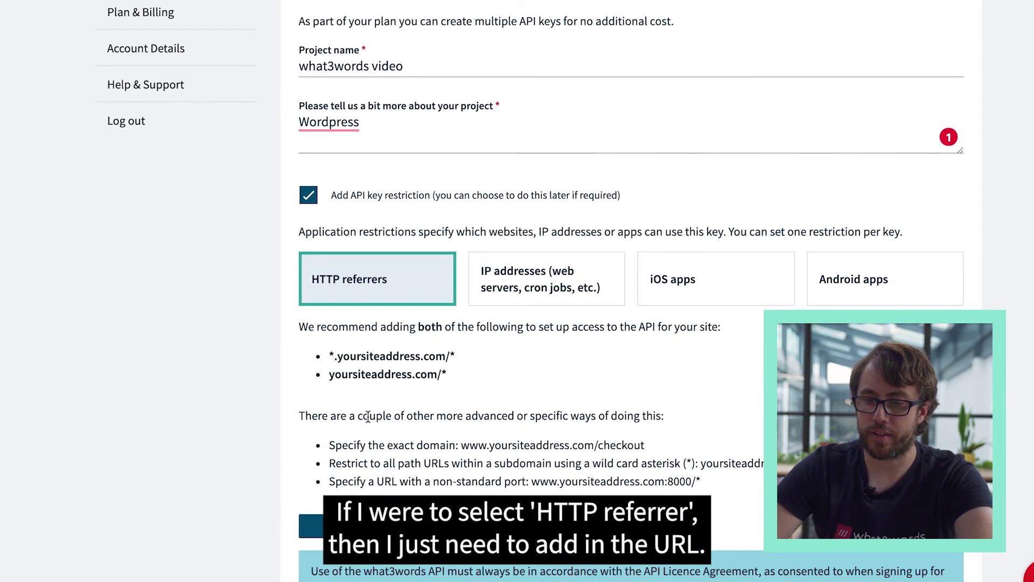
{"action": "scroll", "coordinate": [368, 416], "scroll_direction": "down", "scroll_amount": 2}
{"action": "left_click", "coordinate": [308, 129]}
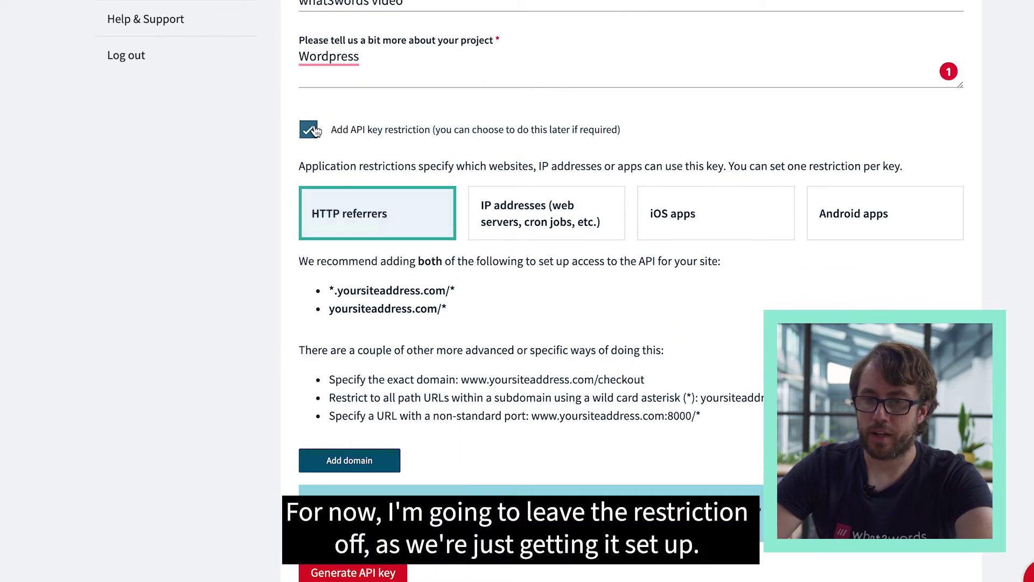
{"action": "scroll", "coordinate": [412, 146], "scroll_direction": "up", "scroll_amount": 3}
{"action": "scroll", "coordinate": [413, 147], "scroll_direction": "up", "scroll_amount": 1}
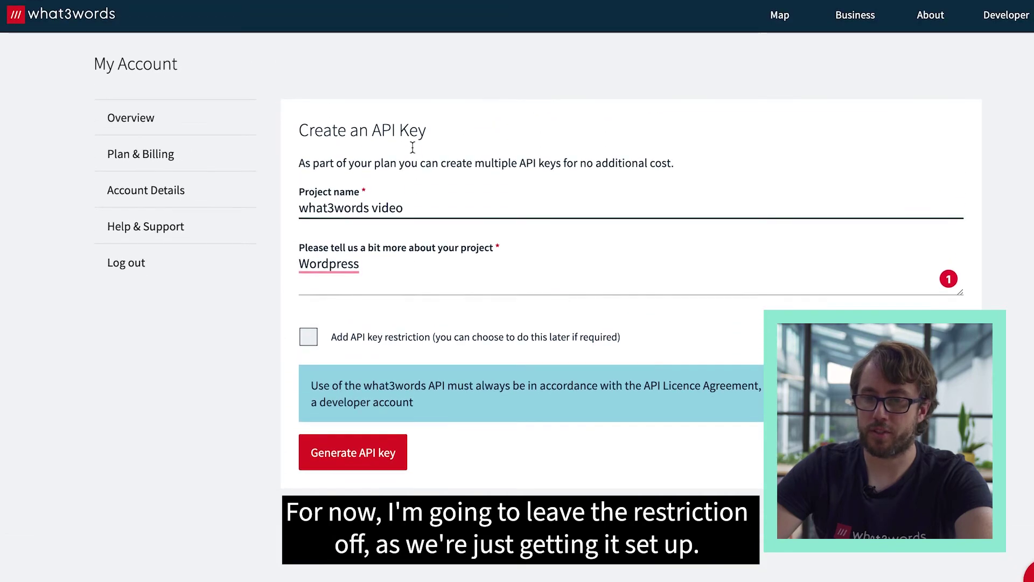
{"action": "left_click", "coordinate": [380, 454]}
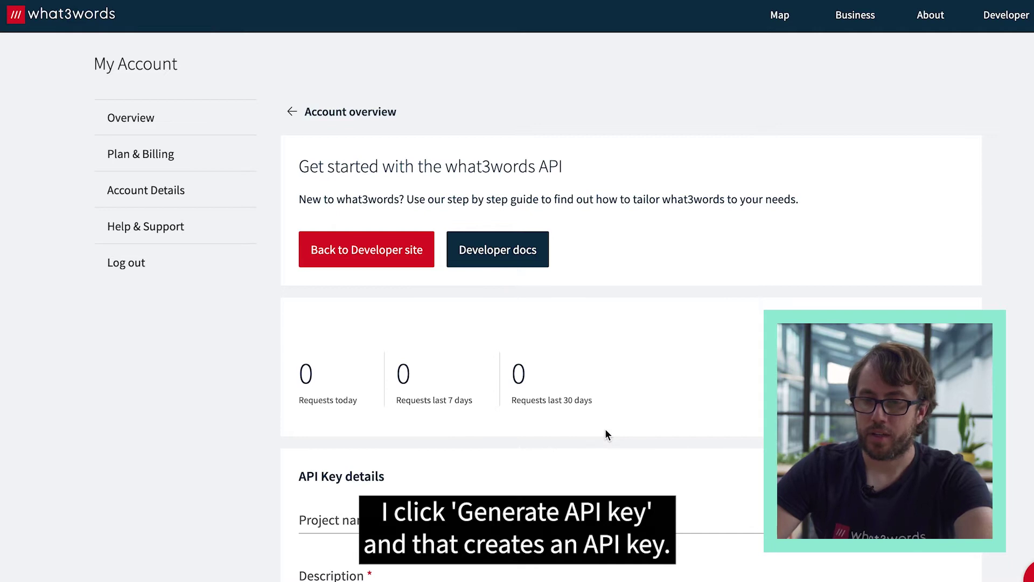
- Copy the 'what3words video' API key to the clipboard and review its details
{"action": "scroll", "coordinate": [606, 431], "scroll_direction": "down", "scroll_amount": 1}
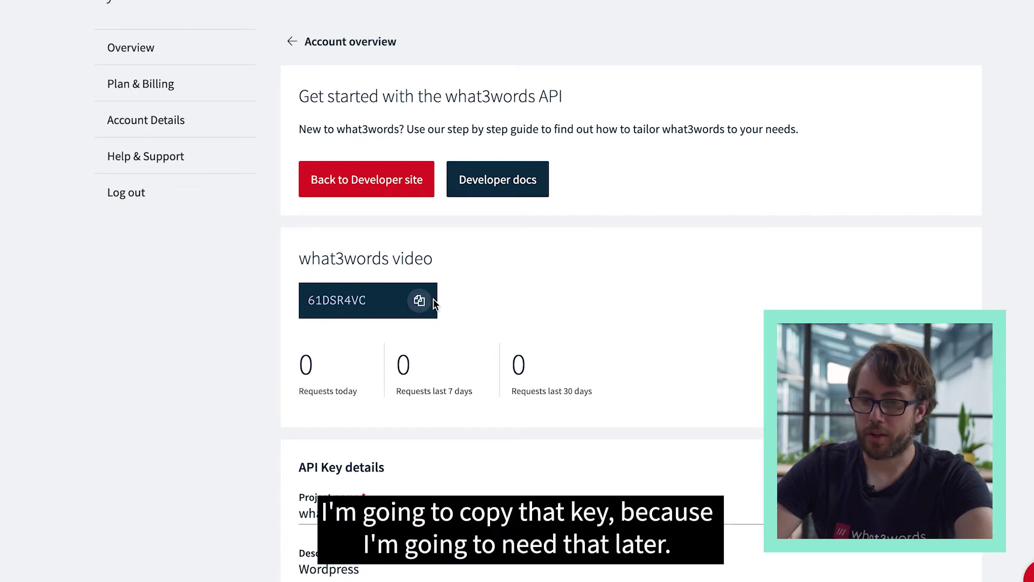
{"action": "left_click", "coordinate": [420, 302]}
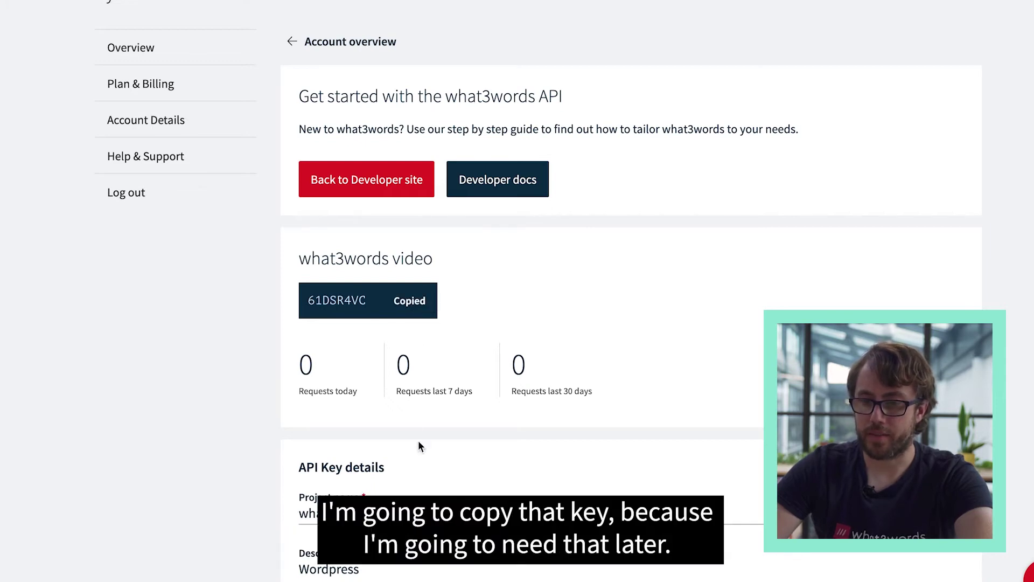
{"action": "scroll", "coordinate": [420, 447], "scroll_direction": "down", "scroll_amount": 3}
{"action": "scroll", "coordinate": [448, 417], "scroll_direction": "down", "scroll_amount": 1}
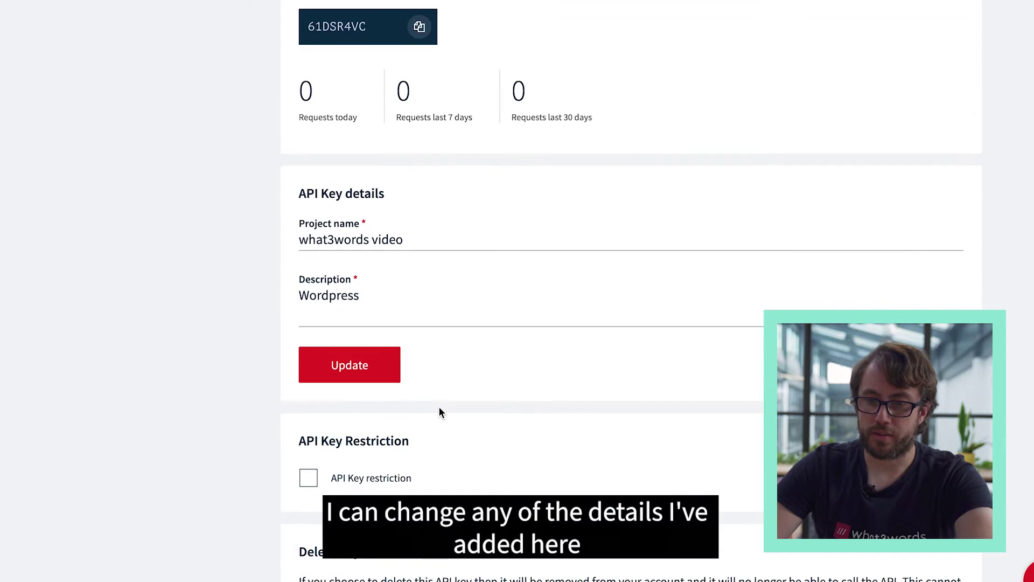
{"action": "scroll", "coordinate": [437, 408], "scroll_direction": "down", "scroll_amount": 2}
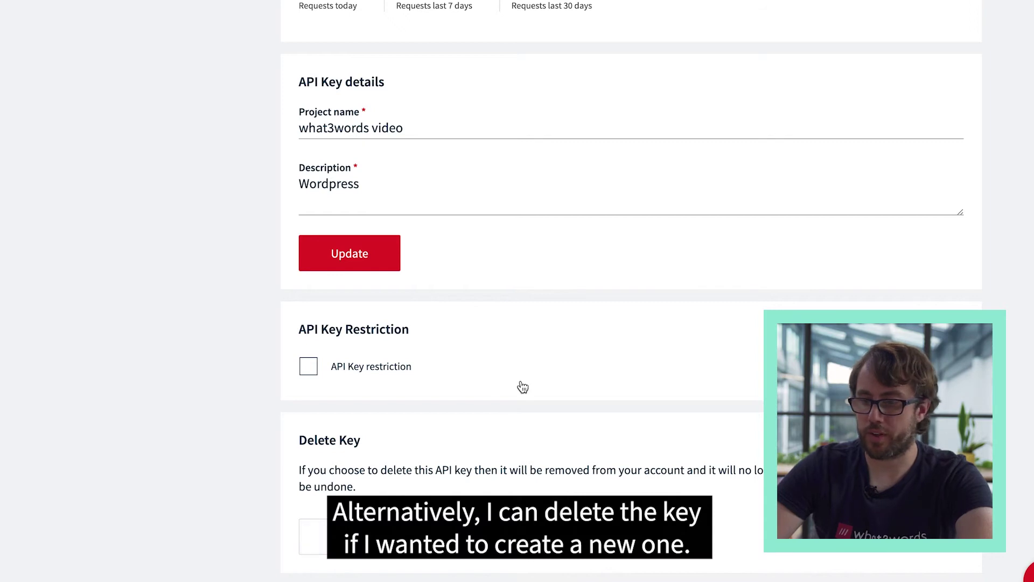
{"action": "scroll", "coordinate": [523, 387], "scroll_direction": "up", "scroll_amount": 8}
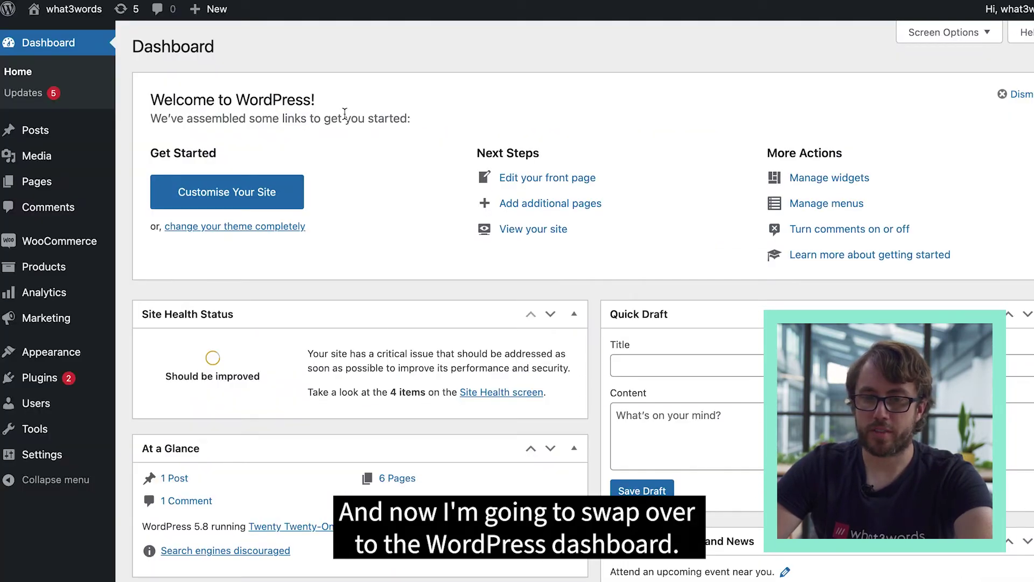
- Search the plugin directory for 'what3words' from Plugins > Add New
{"action": "mouse_move", "coordinate": [50, 383]}
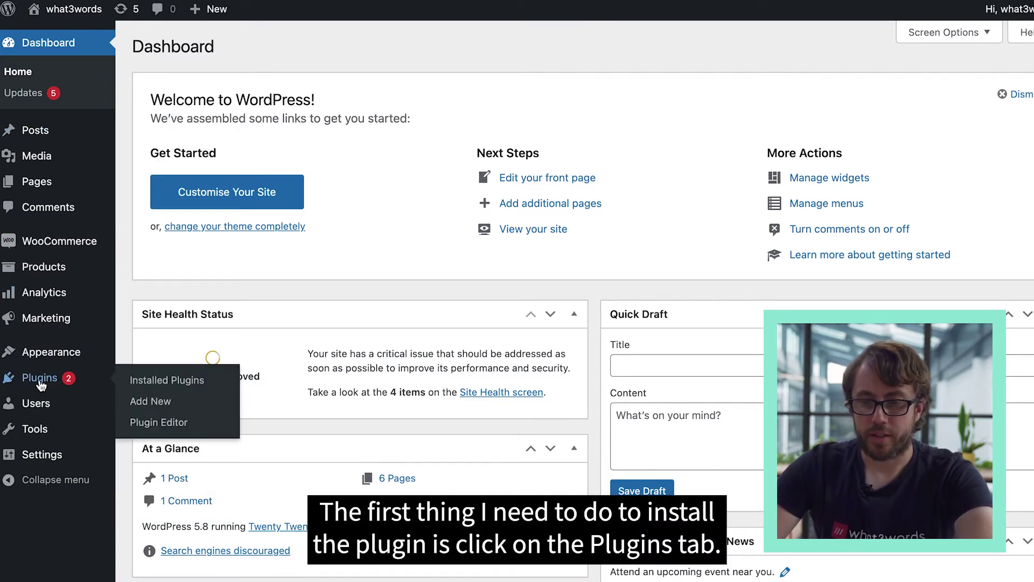
{"action": "left_click", "coordinate": [53, 384]}
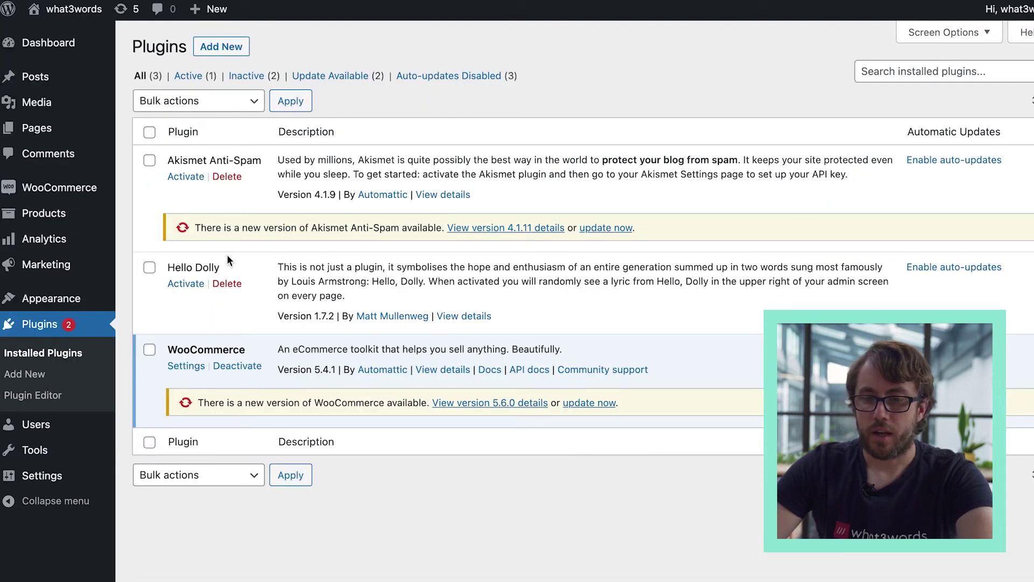
{"action": "left_click", "coordinate": [231, 52]}
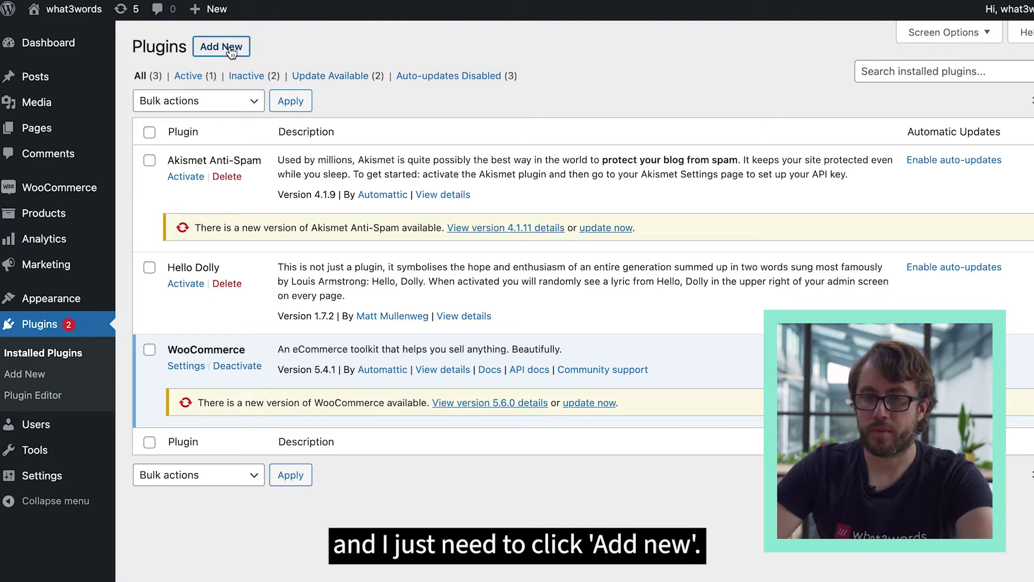
{"action": "left_click", "coordinate": [901, 87]}
{"action": "type", "text": "what3words"}
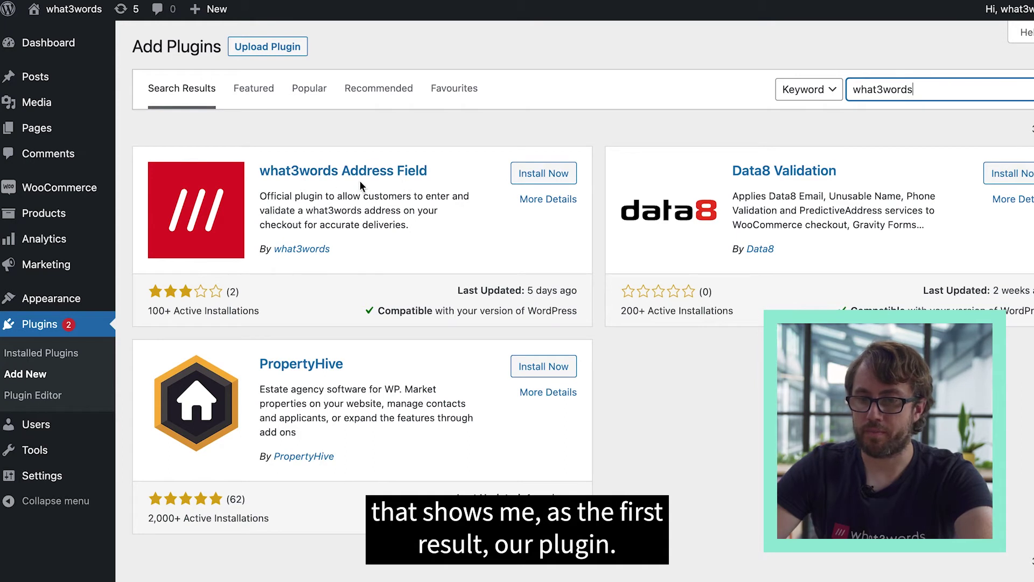
- Install and activate the what3words Address Field plugin
{"action": "left_click", "coordinate": [556, 178]}
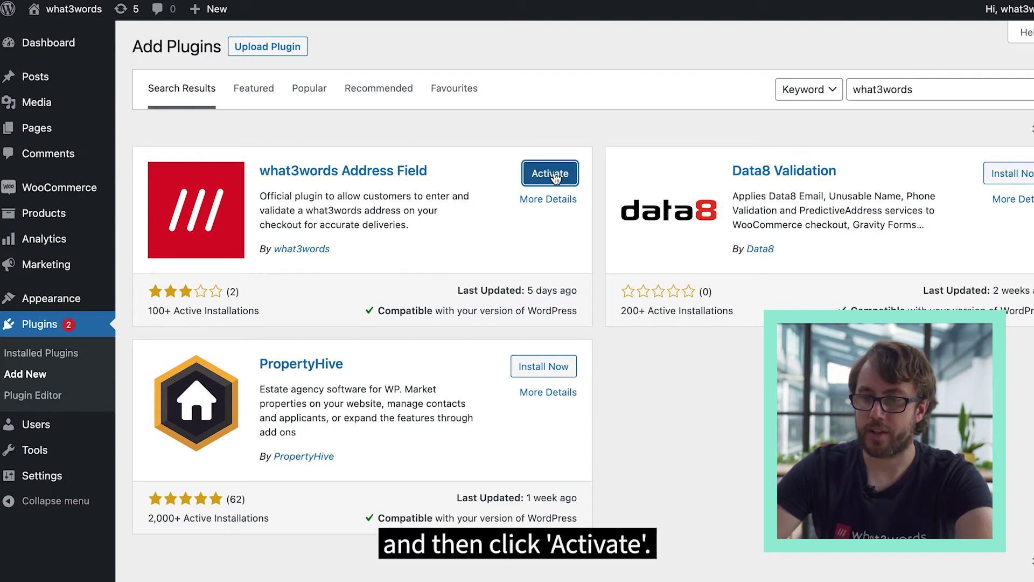
{"action": "left_click", "coordinate": [555, 175]}
{"action": "scroll", "coordinate": [196, 403], "scroll_direction": "down", "scroll_amount": 2}
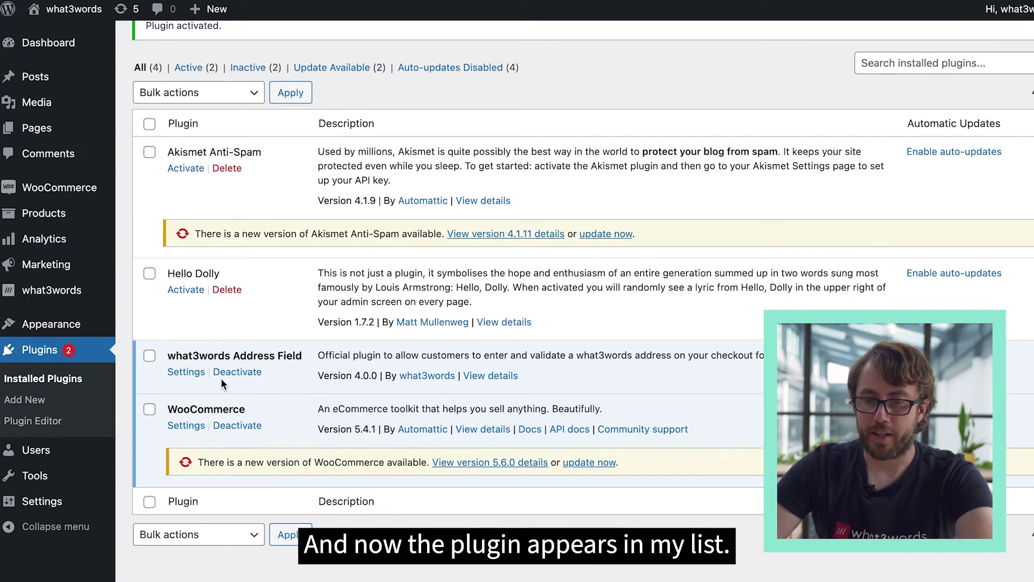
- Replace the old key in the what3words settings with the new API key and save
{"action": "left_click", "coordinate": [183, 375]}
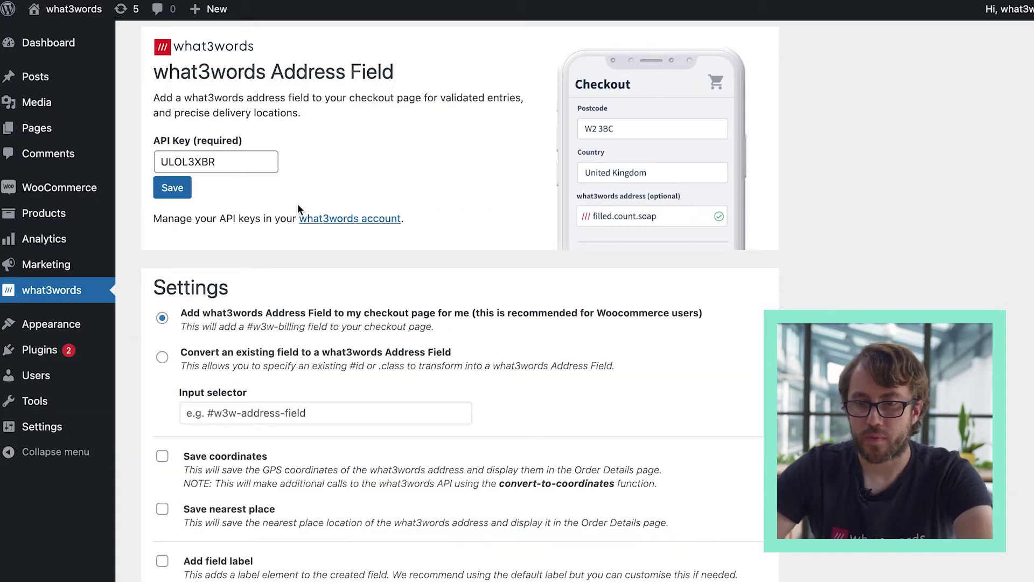
{"action": "double_click", "coordinate": [201, 162]}
{"action": "key", "text": "ctrl+v"}
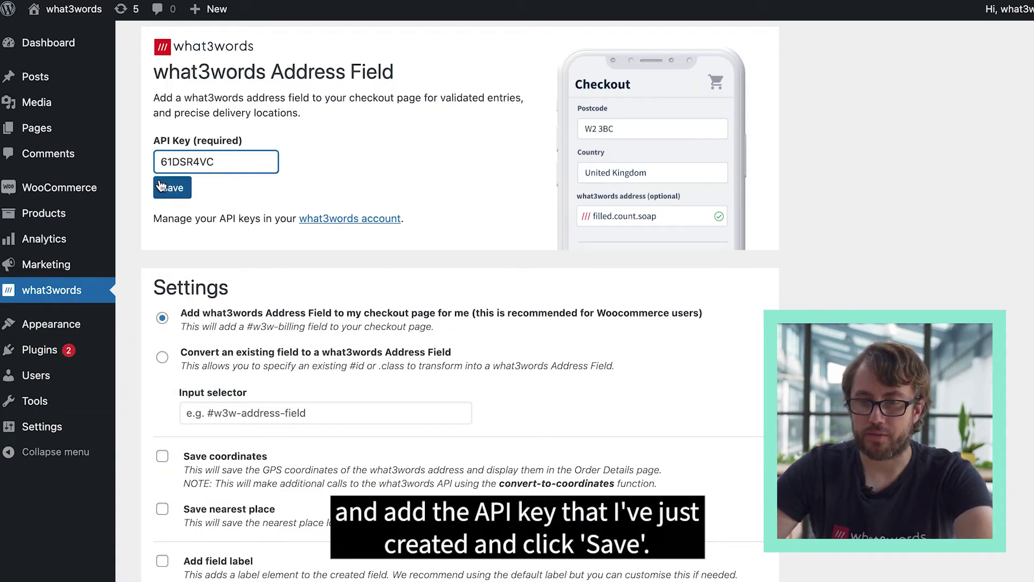
{"action": "left_click", "coordinate": [160, 186]}
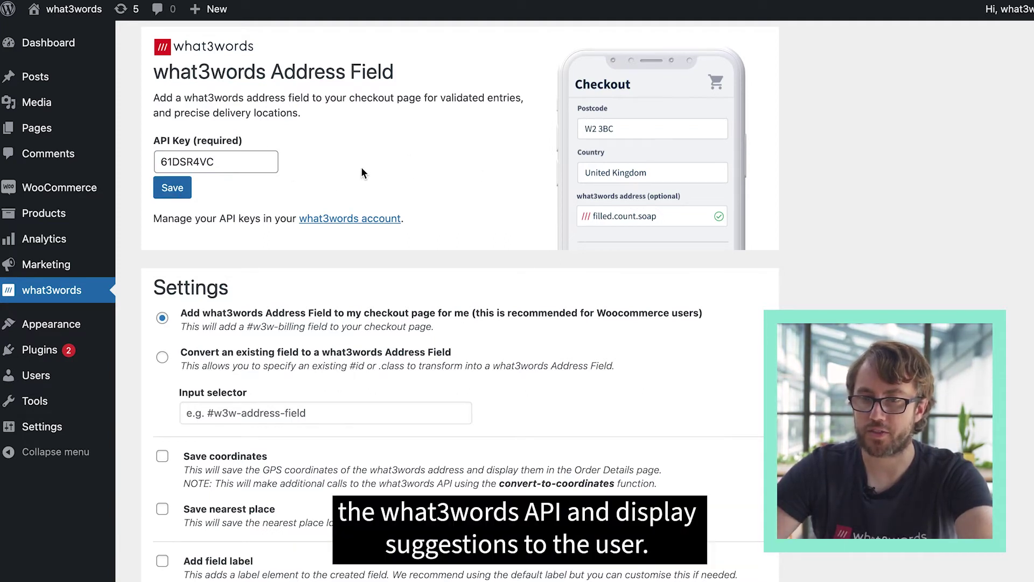
- Keep 'Add what3words Address Field' to checkout instead of converting #what3wordsAddress, and save
{"action": "scroll", "coordinate": [362, 173], "scroll_direction": "down", "scroll_amount": 3}
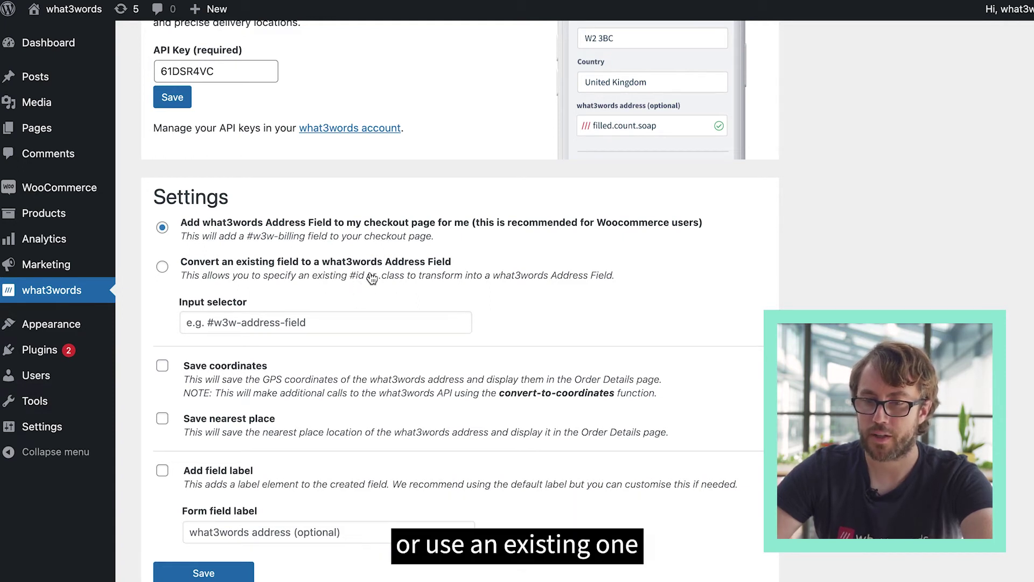
{"action": "left_click", "coordinate": [163, 268]}
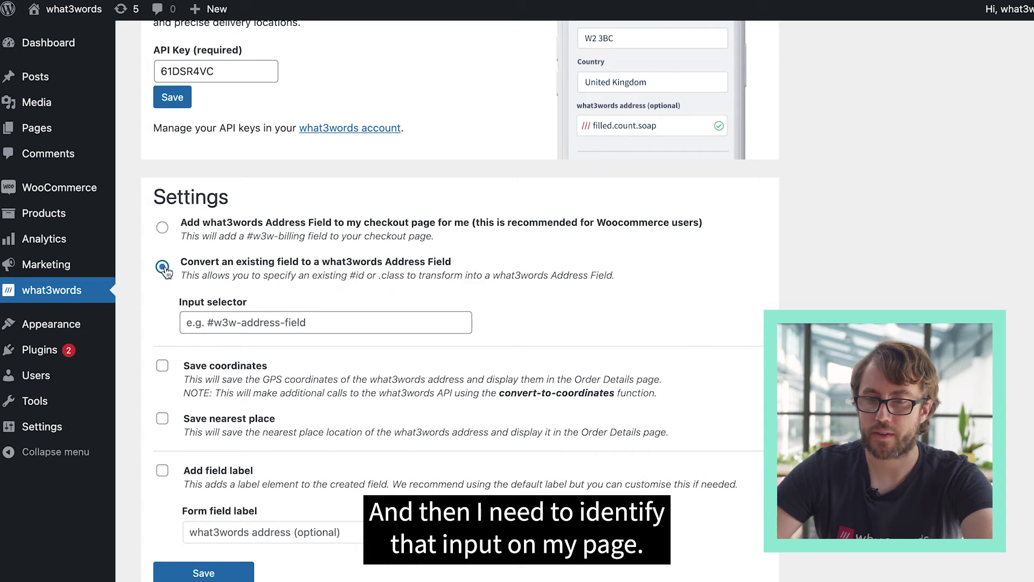
{"action": "left_click", "coordinate": [257, 323]}
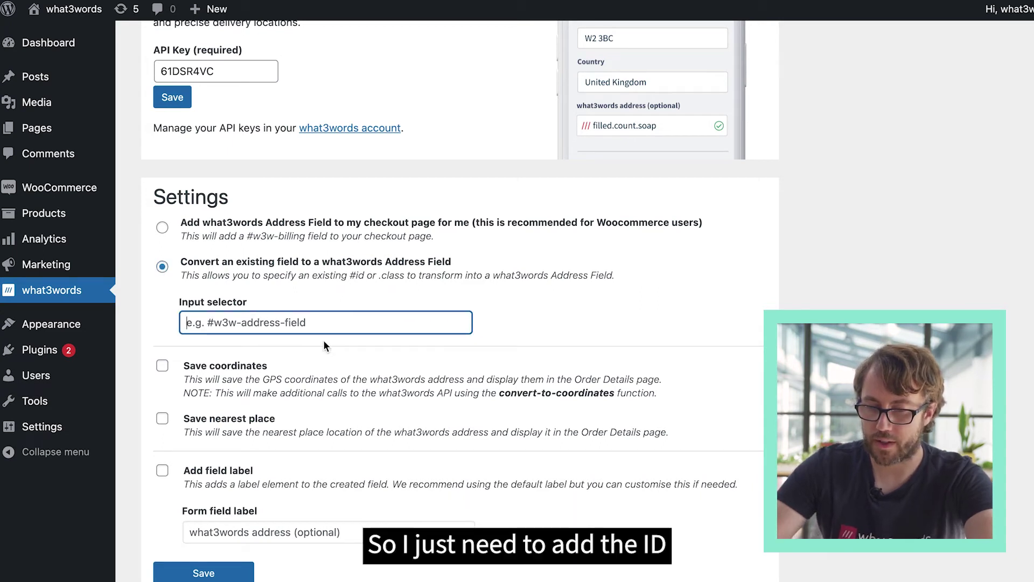
{"action": "type", "text": "#"}
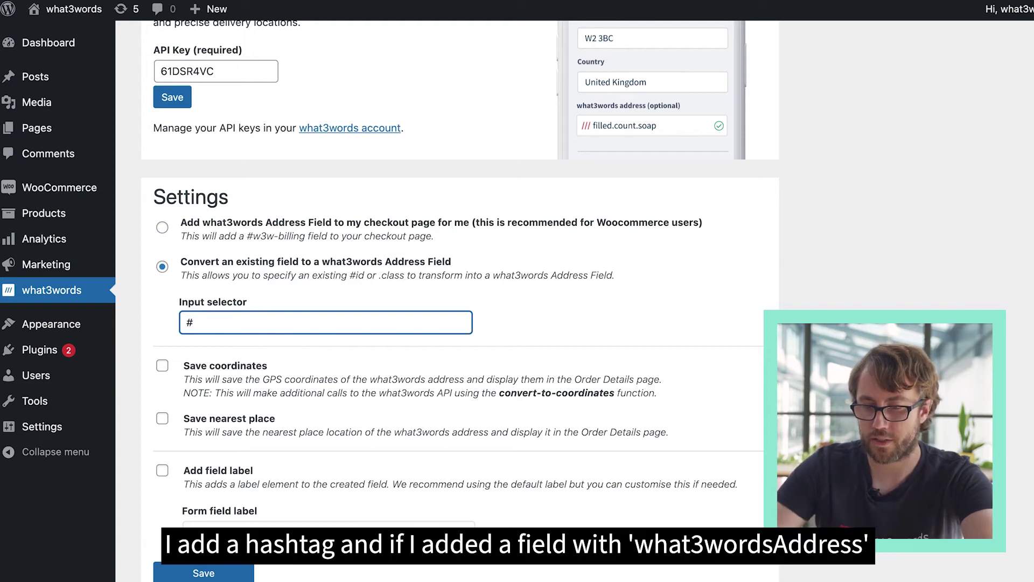
{"action": "type", "text": "what3wordsAdd"}
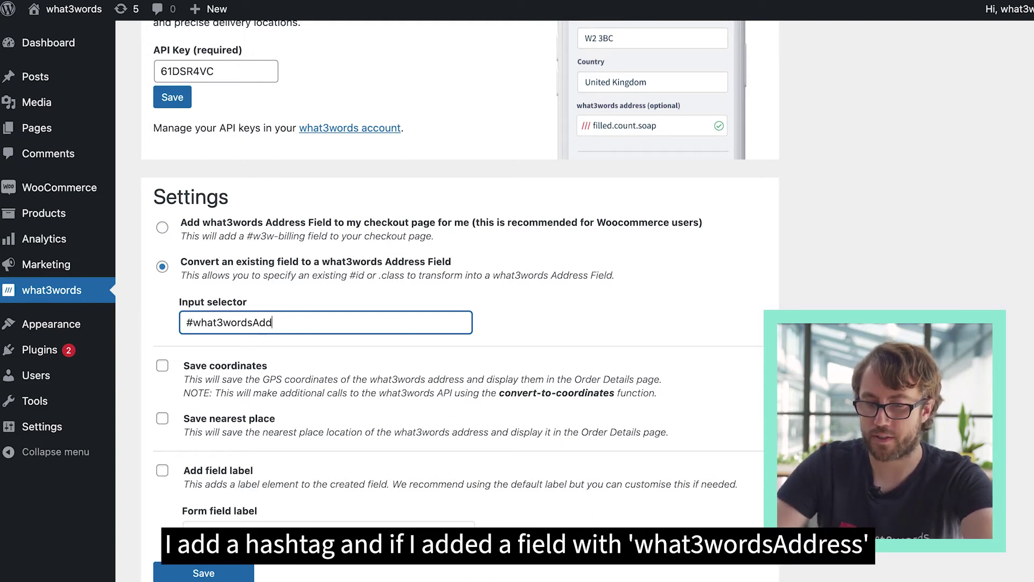
{"action": "type", "text": "ress"}
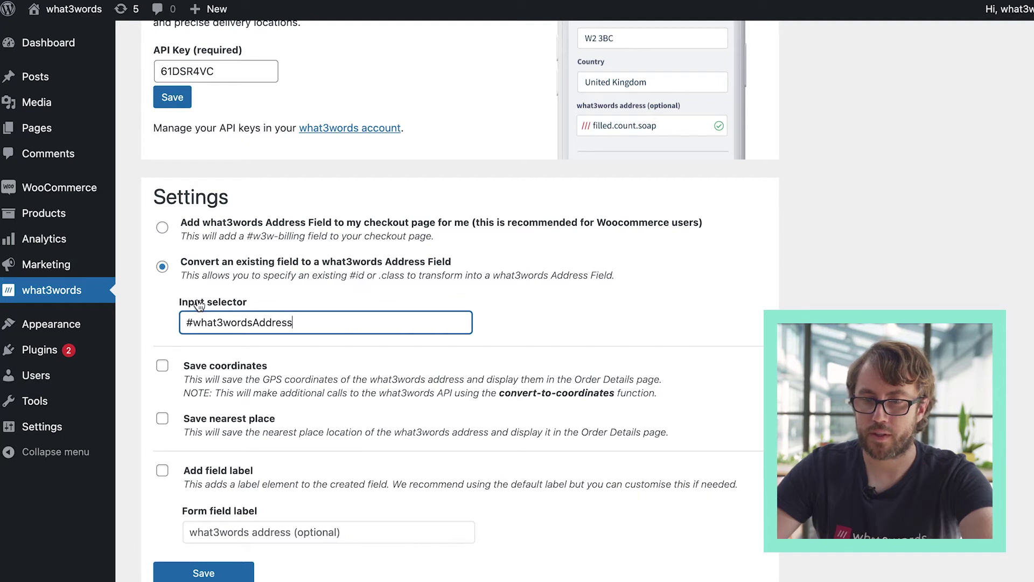
{"action": "left_click", "coordinate": [163, 229]}
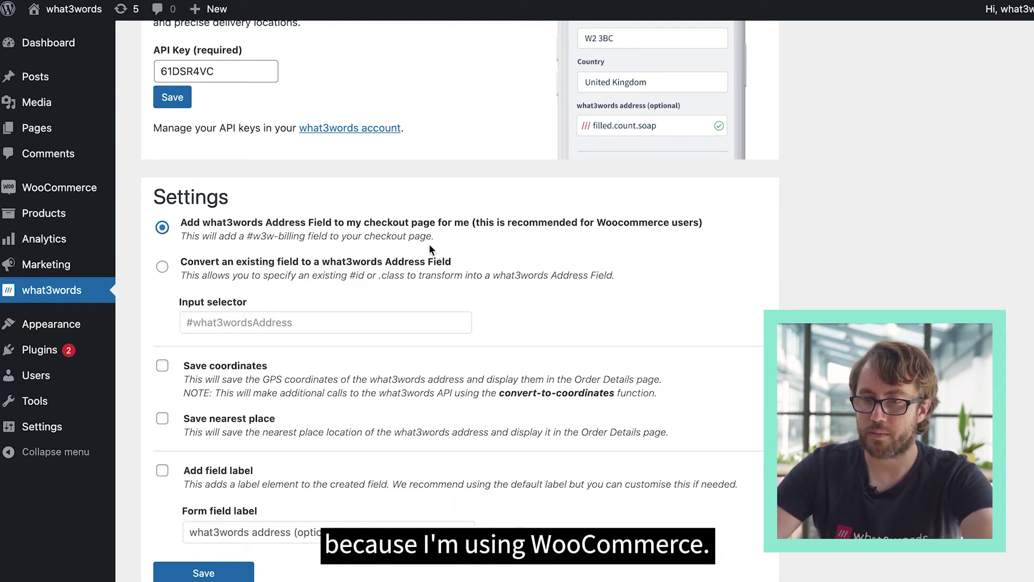
{"action": "left_click", "coordinate": [186, 570]}
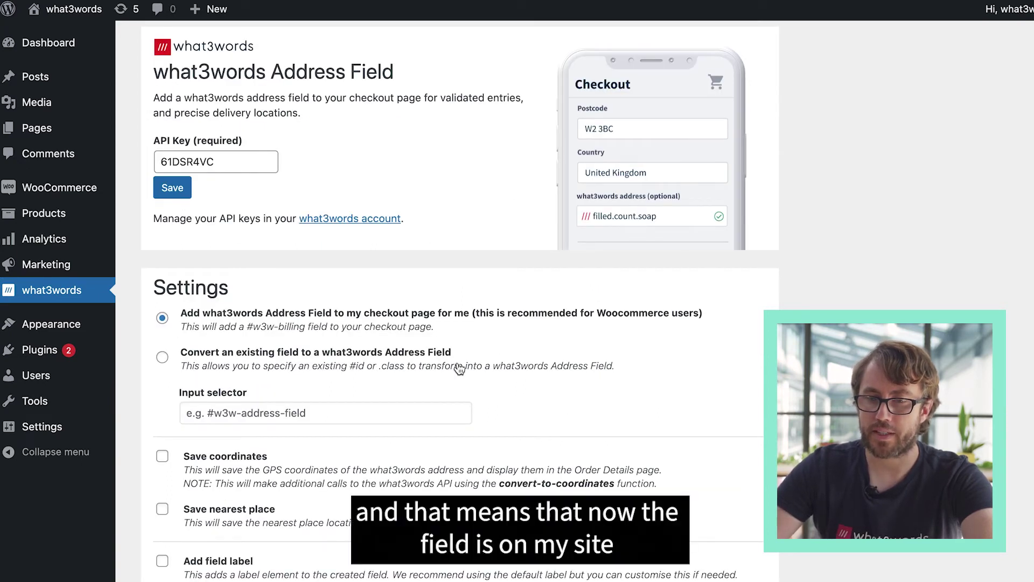
{"action": "scroll", "coordinate": [459, 369], "scroll_direction": "down", "scroll_amount": 1}
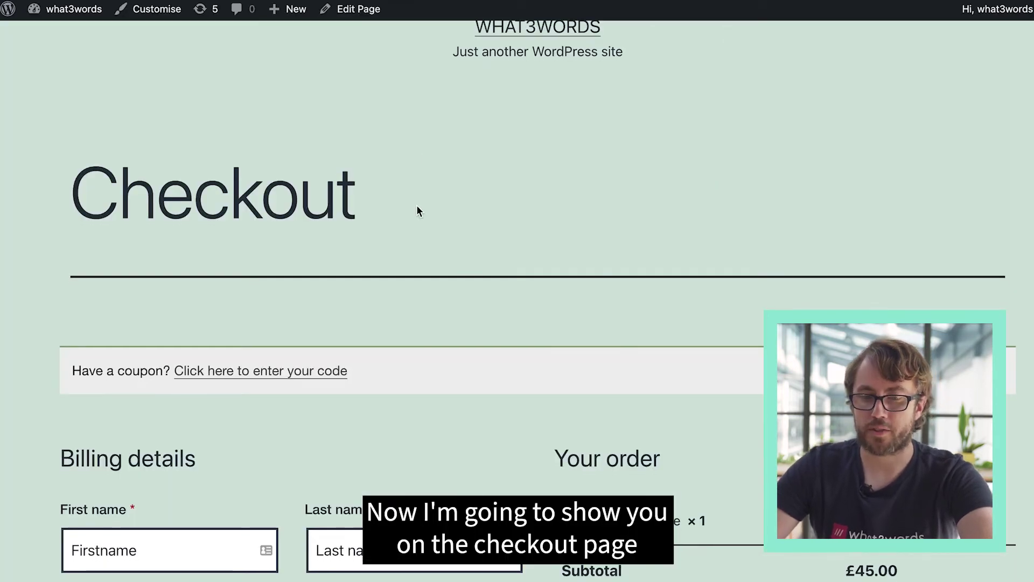
{"action": "scroll", "coordinate": [418, 210], "scroll_direction": "down", "scroll_amount": 3}
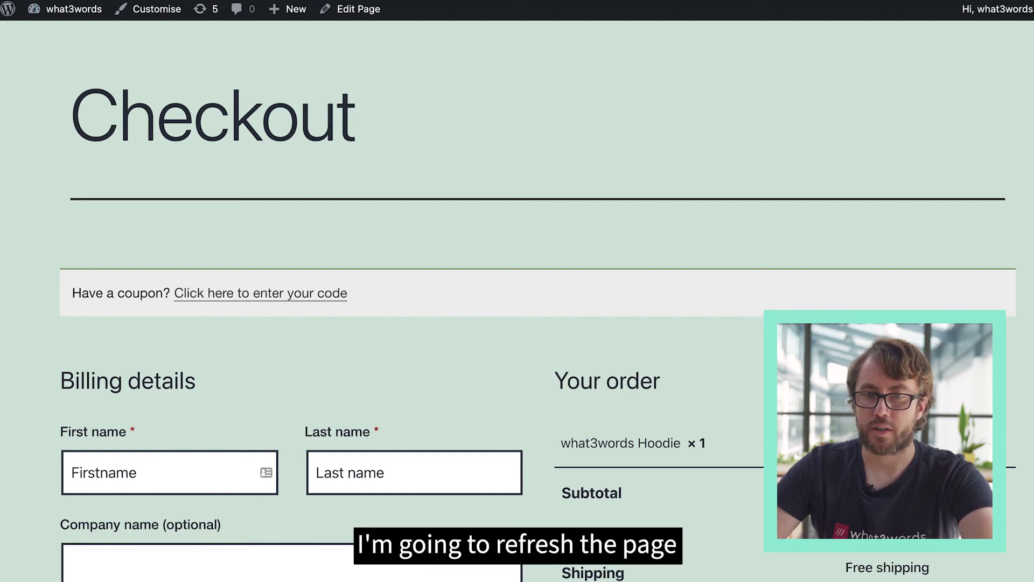
- Clear the existing value from the checkout's what3words address field
{"action": "scroll", "coordinate": [418, 368], "scroll_direction": "down", "scroll_amount": 4}
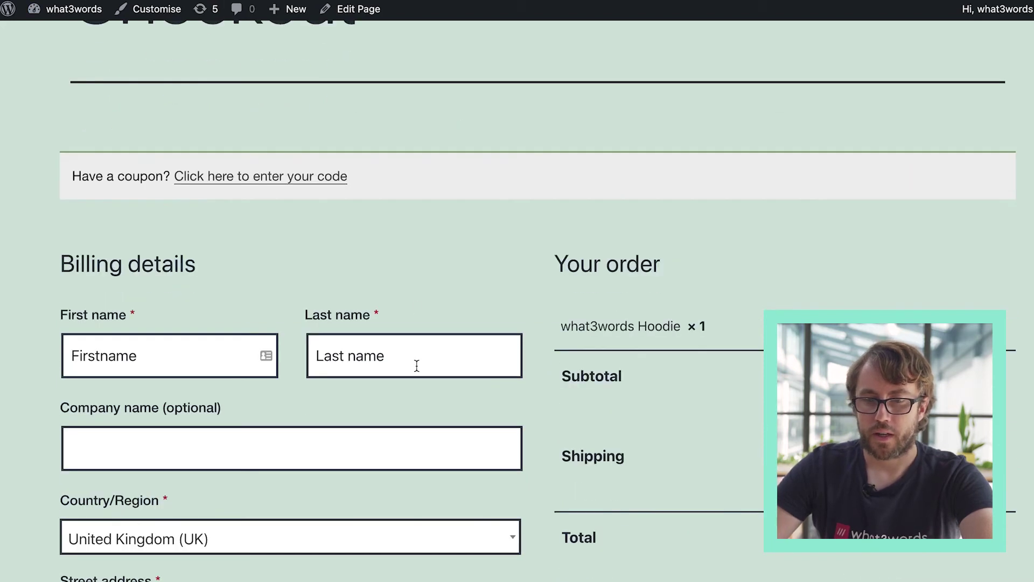
{"action": "scroll", "coordinate": [378, 322], "scroll_direction": "down", "scroll_amount": 5}
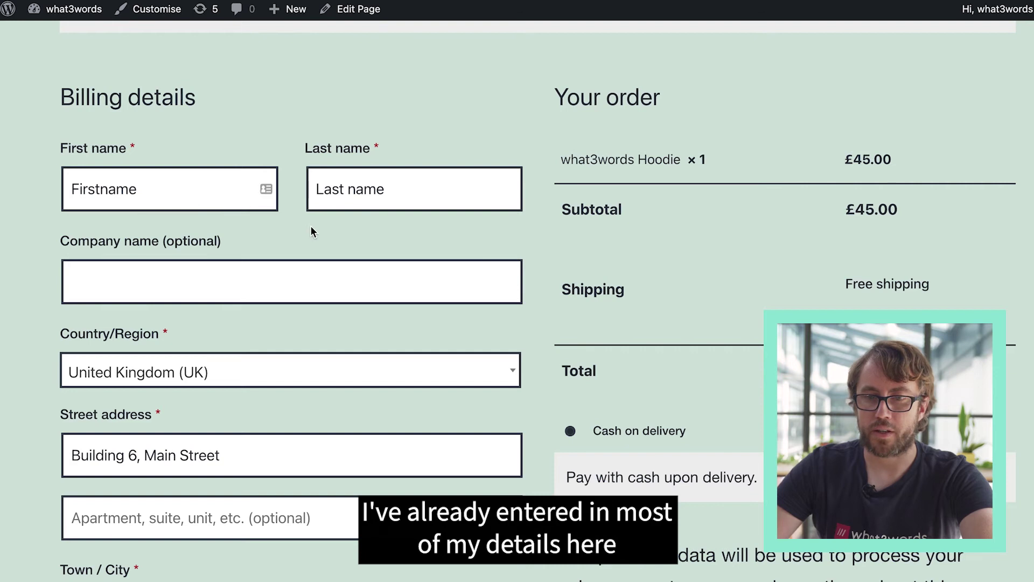
{"action": "scroll", "coordinate": [290, 328], "scroll_direction": "down", "scroll_amount": 11}
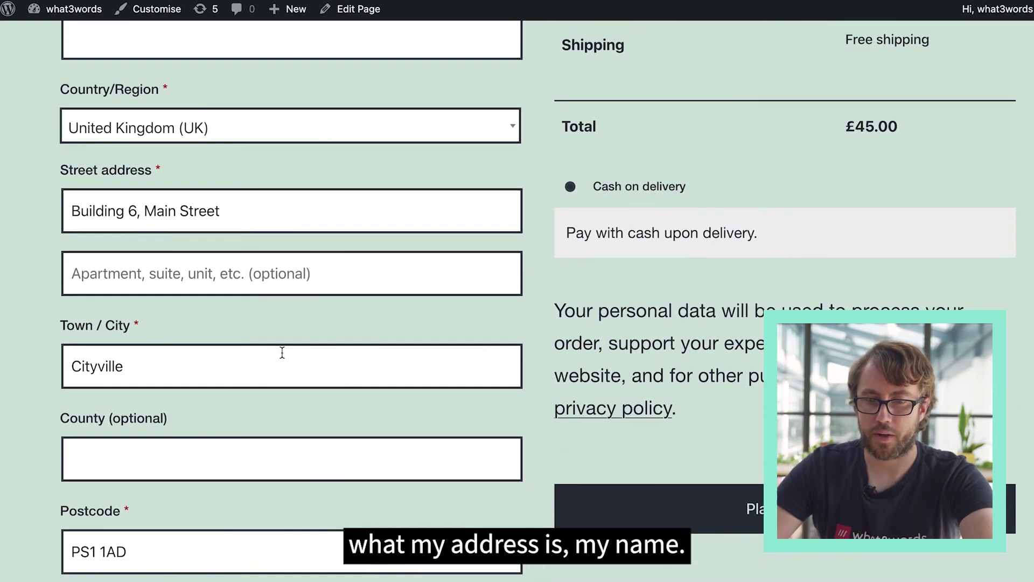
{"action": "scroll", "coordinate": [282, 353], "scroll_direction": "down", "scroll_amount": 7}
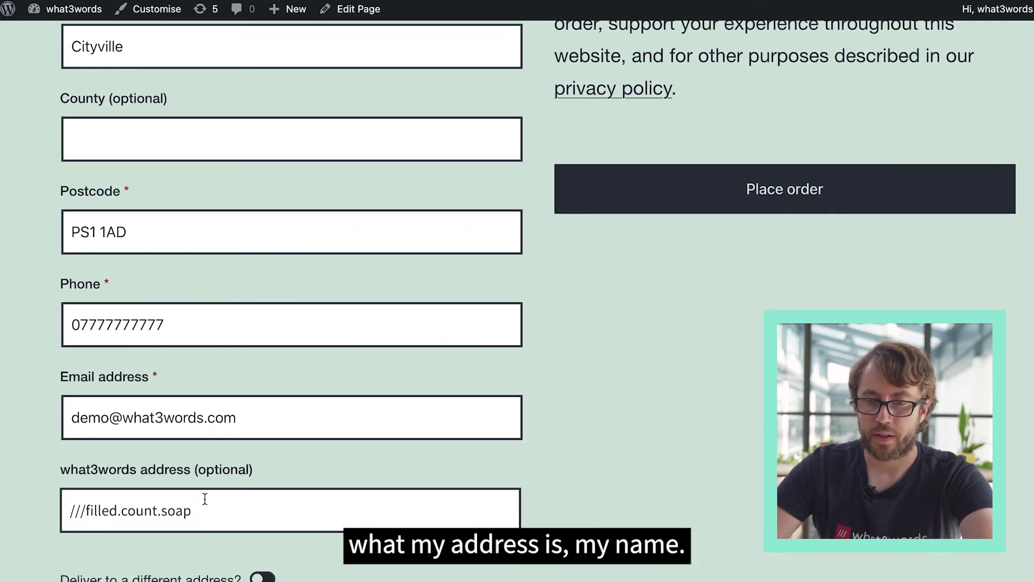
{"action": "left_click", "coordinate": [210, 511]}
{"action": "left_click_drag", "start_coordinate": [210, 510], "coordinate": [26, 486]}
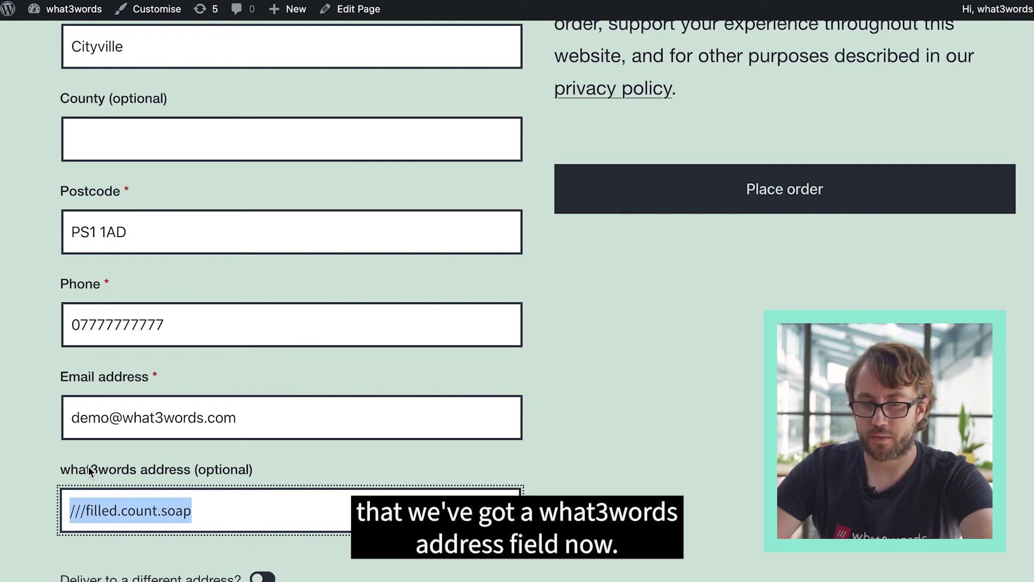
{"action": "key", "text": "BackSpace"}
- Enter ///filled.count.soap and pick the suggestion so it shows as valid
{"action": "type", "text": "///"}
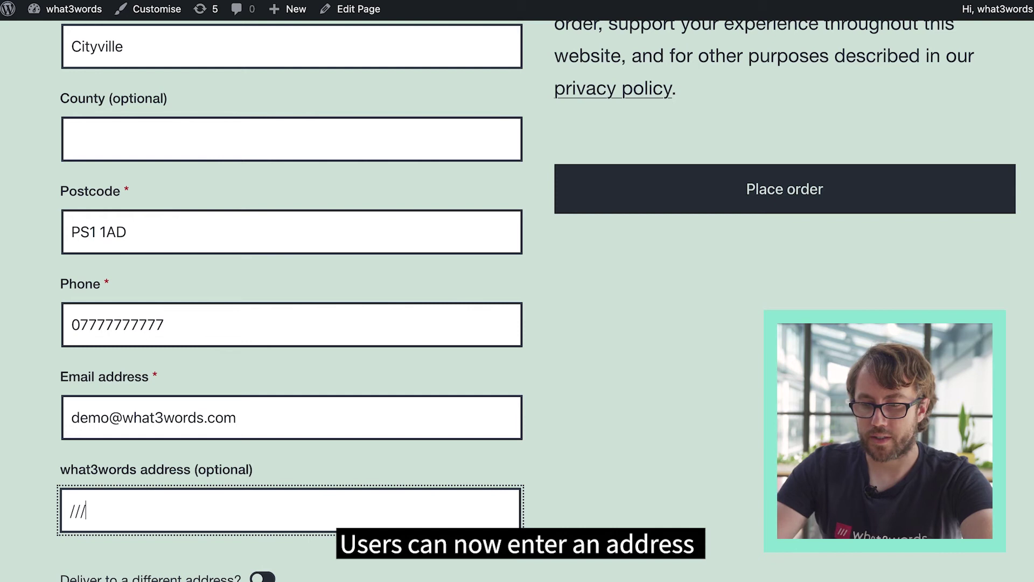
{"action": "type", "text": "filled.c"}
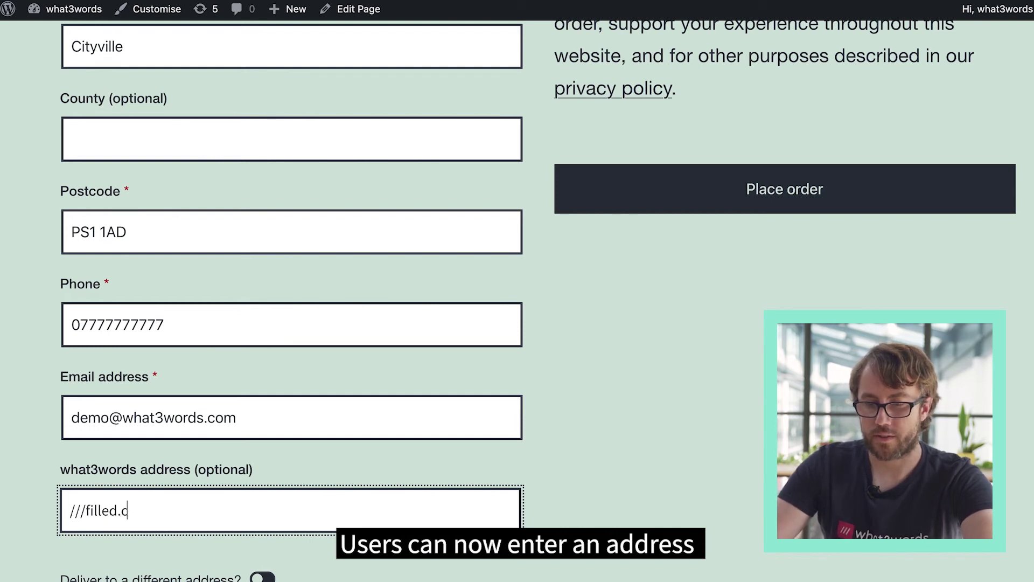
{"action": "type", "text": "ount.s"}
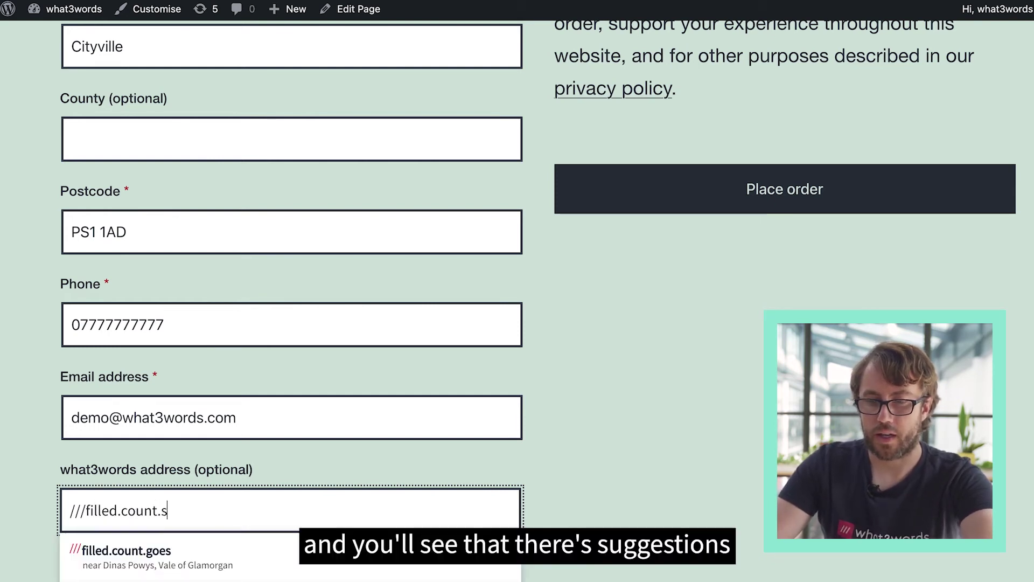
{"action": "scroll", "coordinate": [118, 466], "scroll_direction": "down", "scroll_amount": 5}
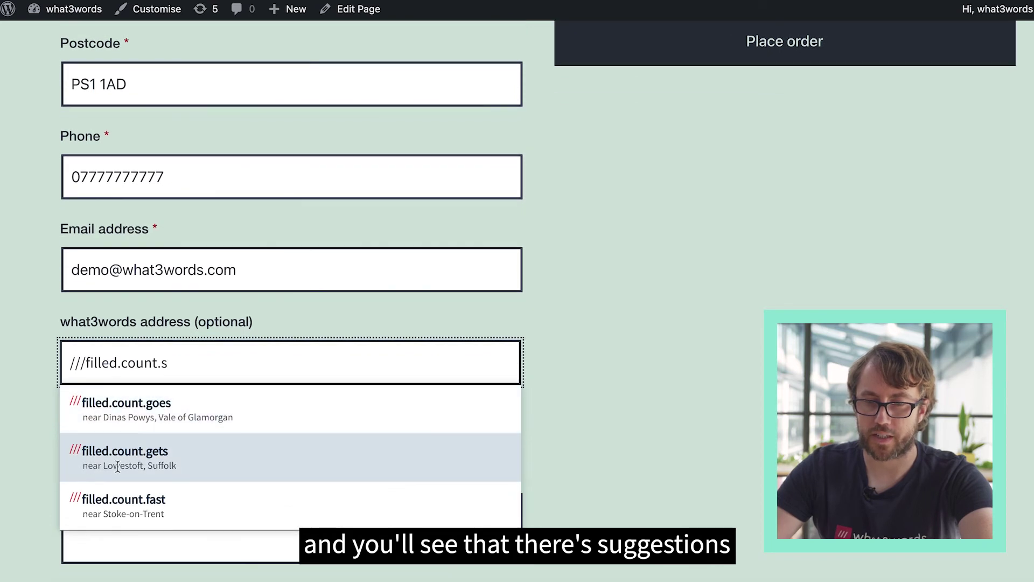
{"action": "type", "text": "oap"}
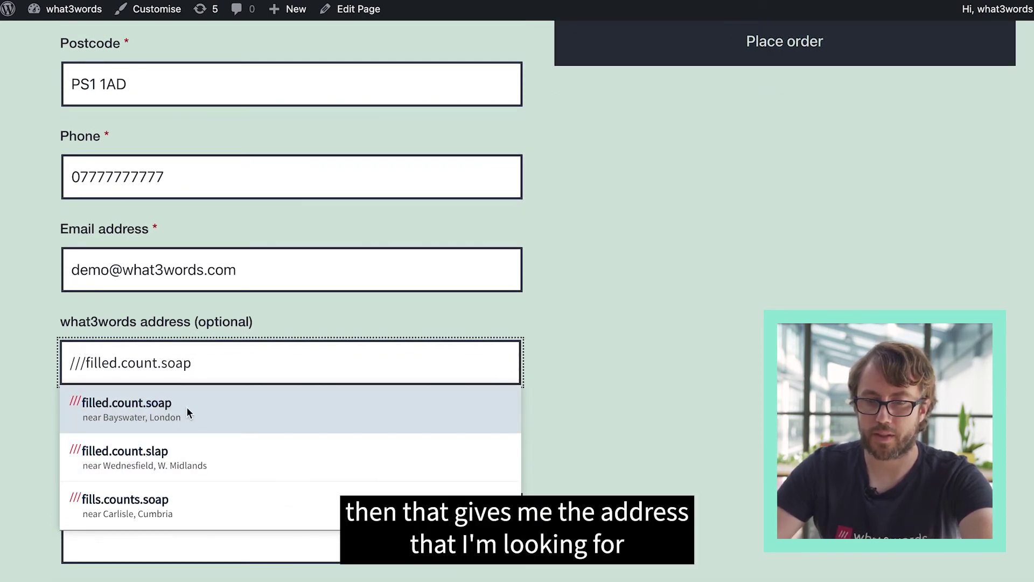
{"action": "left_click", "coordinate": [155, 409]}
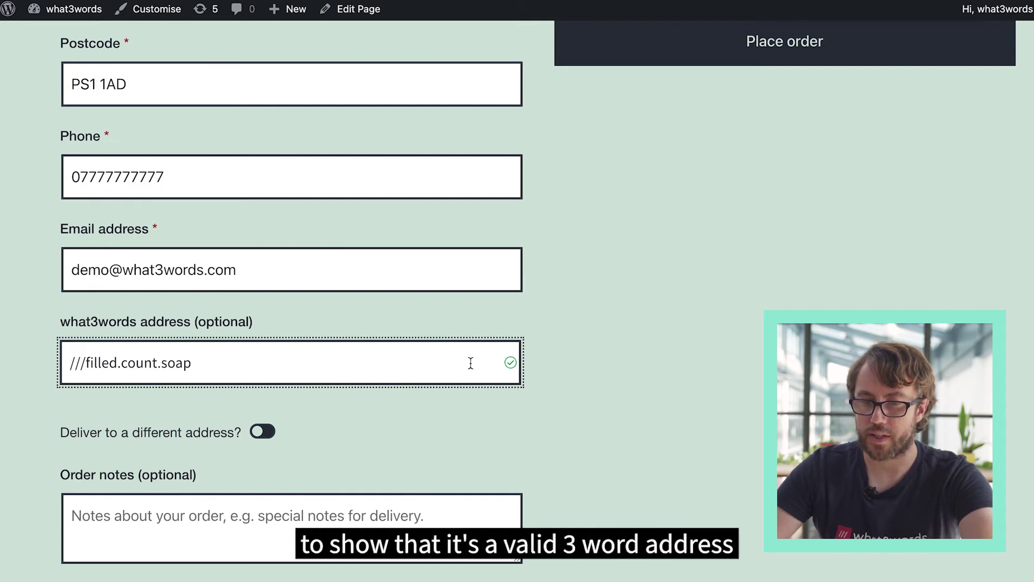
{"action": "scroll", "coordinate": [471, 364], "scroll_direction": "up", "scroll_amount": 3}
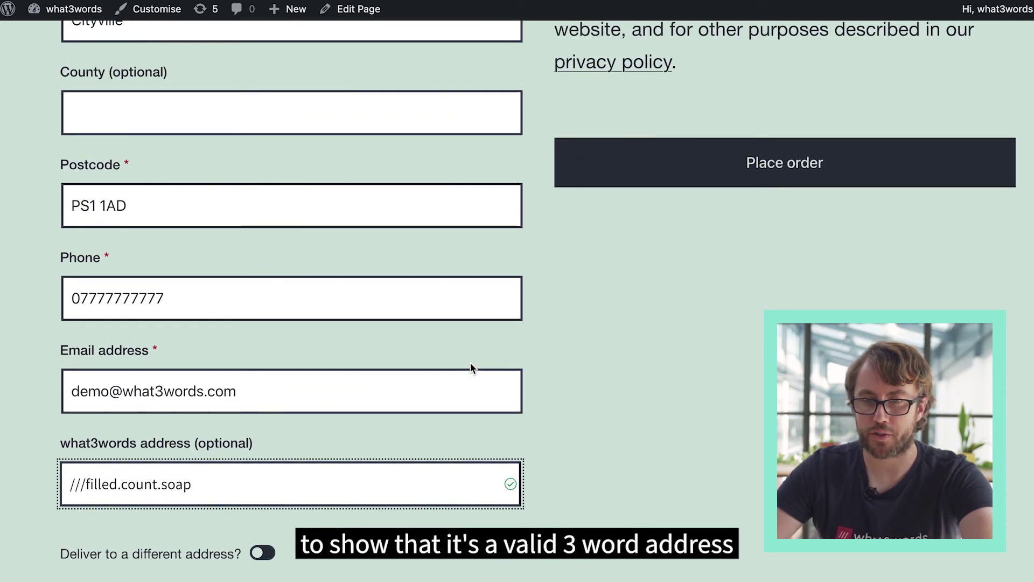
{"action": "scroll", "coordinate": [471, 363], "scroll_direction": "up", "scroll_amount": 3}
{"action": "scroll", "coordinate": [471, 369], "scroll_direction": "down", "scroll_amount": 3}
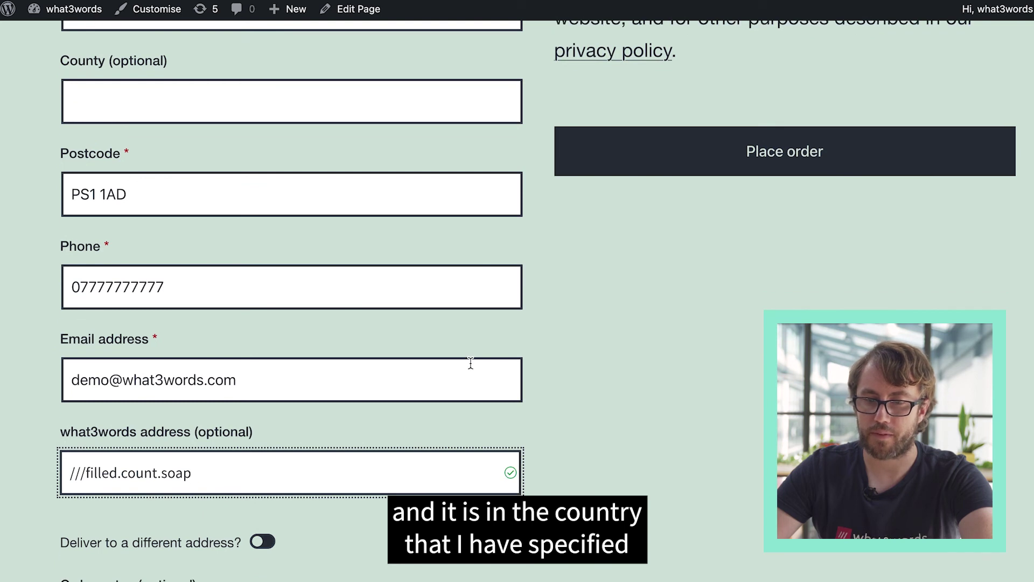
{"action": "scroll", "coordinate": [471, 363], "scroll_direction": "down", "scroll_amount": 1}
{"action": "scroll", "coordinate": [470, 363], "scroll_direction": "up", "scroll_amount": 2}
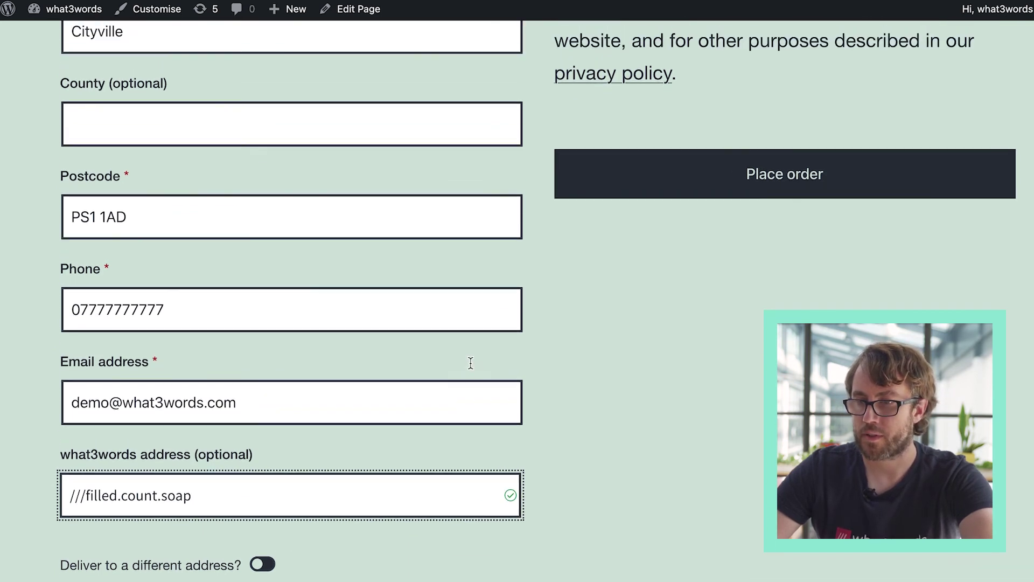
- Place the hoodie order and check ///filled.count.soap under the shipping address
{"action": "left_click", "coordinate": [739, 170]}
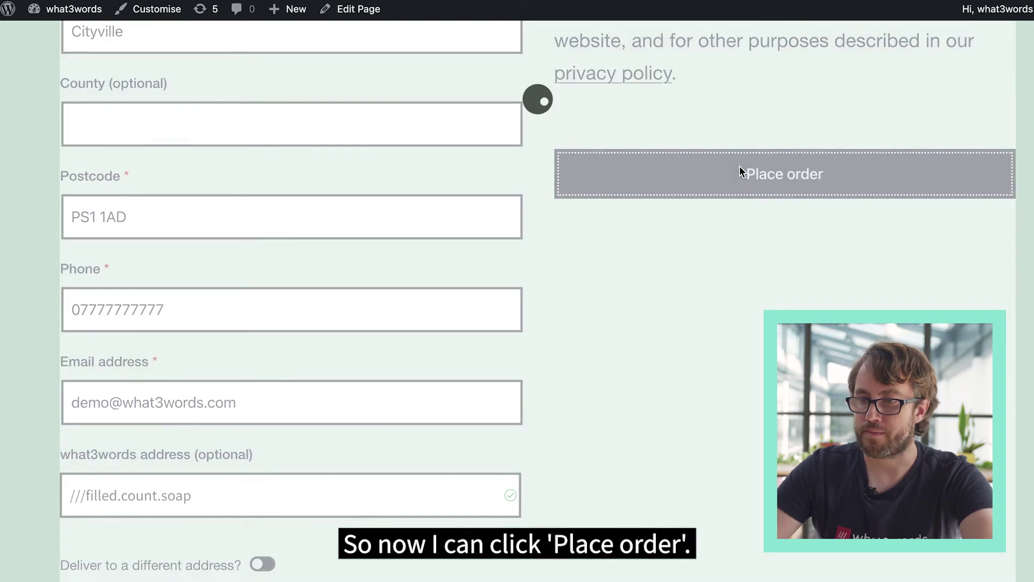
{"action": "scroll", "coordinate": [297, 493], "scroll_direction": "down", "scroll_amount": 3}
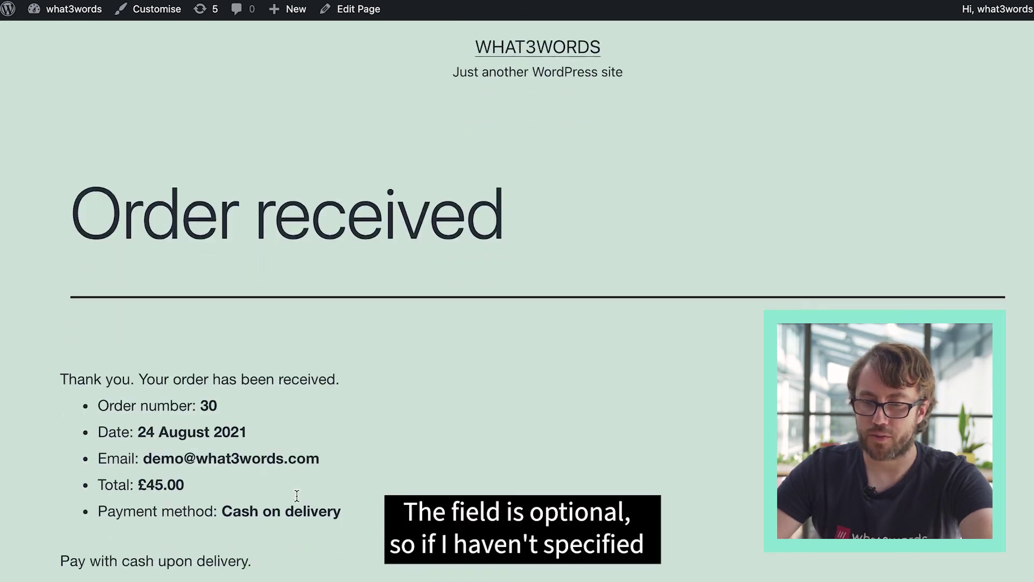
{"action": "scroll", "coordinate": [296, 501], "scroll_direction": "down", "scroll_amount": 10}
{"action": "scroll", "coordinate": [296, 501], "scroll_direction": "up", "scroll_amount": 1}
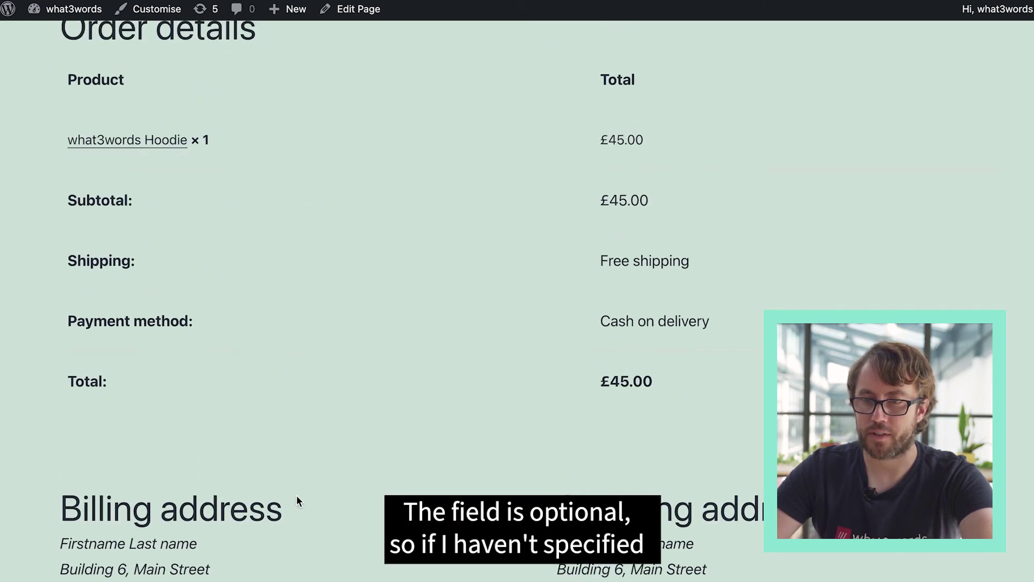
{"action": "scroll", "coordinate": [297, 501], "scroll_direction": "down", "scroll_amount": 2}
{"action": "scroll", "coordinate": [296, 496], "scroll_direction": "down", "scroll_amount": 4}
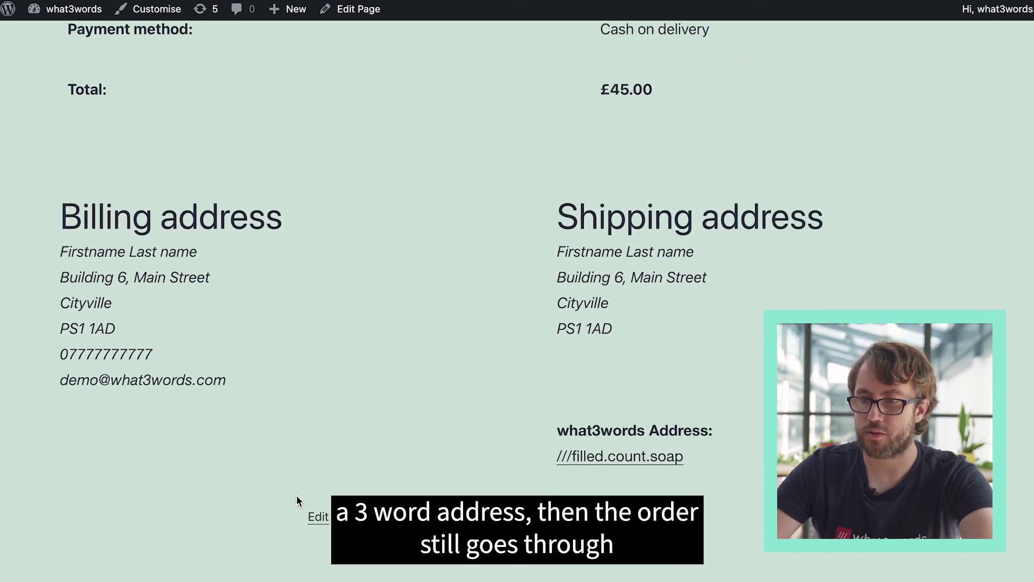
{"action": "scroll", "coordinate": [296, 494], "scroll_direction": "down", "scroll_amount": 1}
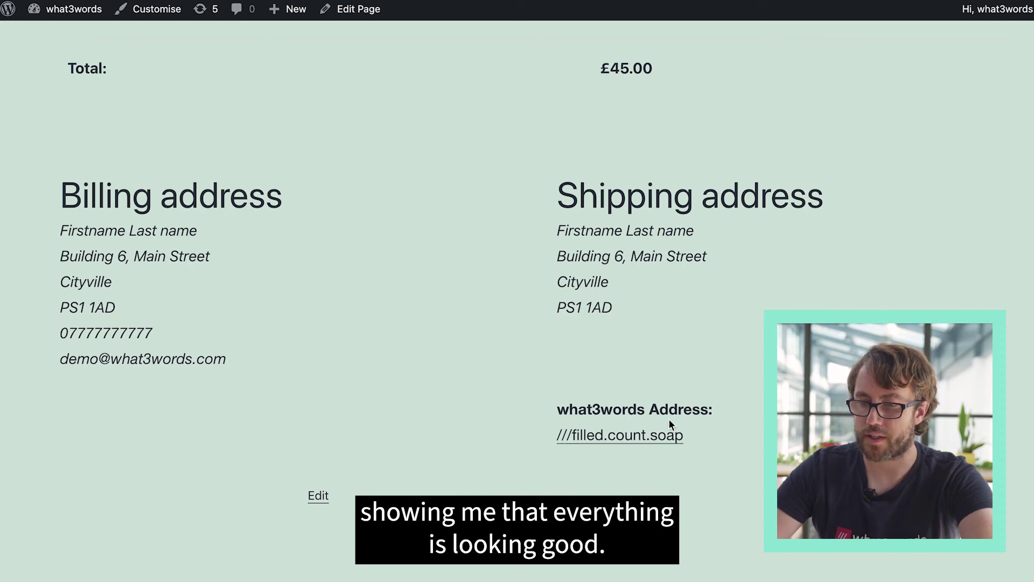
{"action": "scroll", "coordinate": [734, 223], "scroll_direction": "up", "scroll_amount": 3}
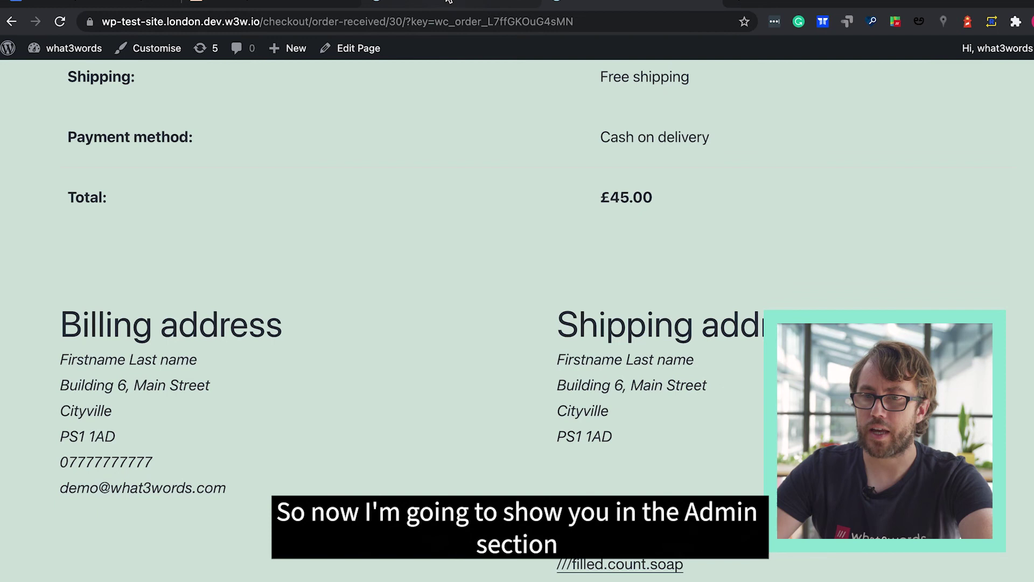
- Open the new hoodie order from WooCommerce > Orders and check its ///filled.count.soap shipping address
{"action": "left_click", "coordinate": [448, 2]}
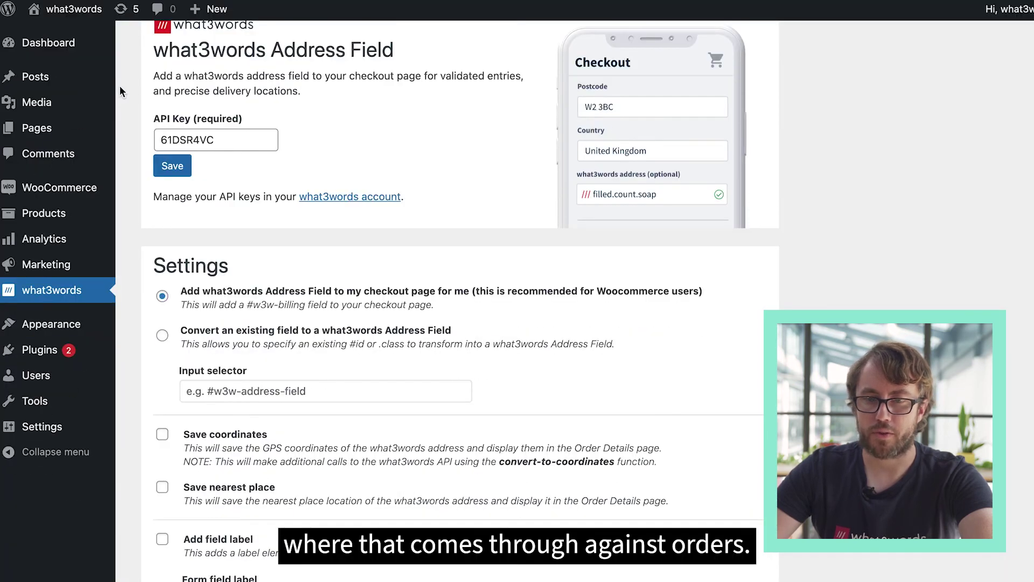
{"action": "scroll", "coordinate": [56, 235], "scroll_direction": "up", "scroll_amount": 1}
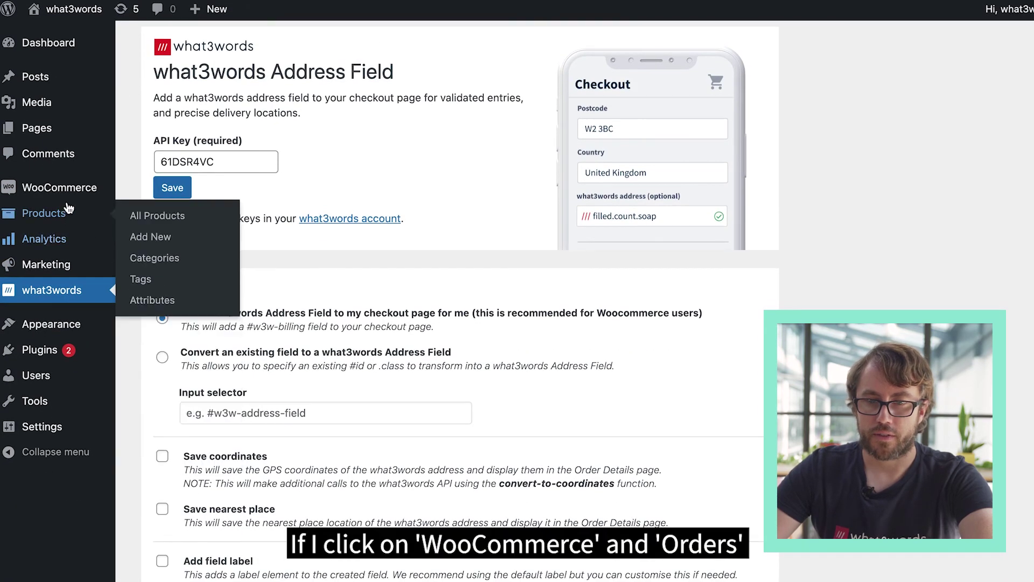
{"action": "mouse_move", "coordinate": [70, 201]}
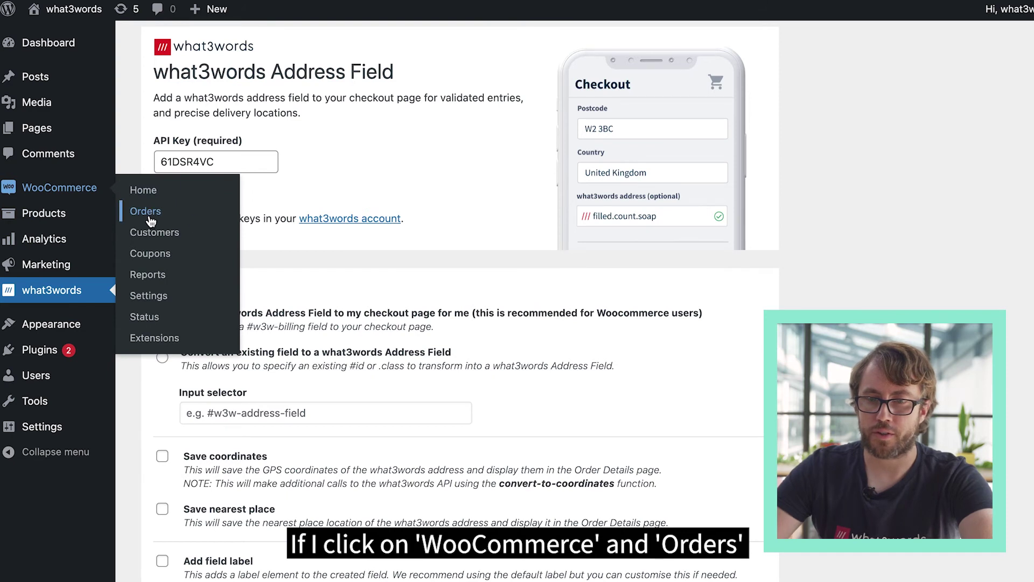
{"action": "left_click", "coordinate": [150, 218]}
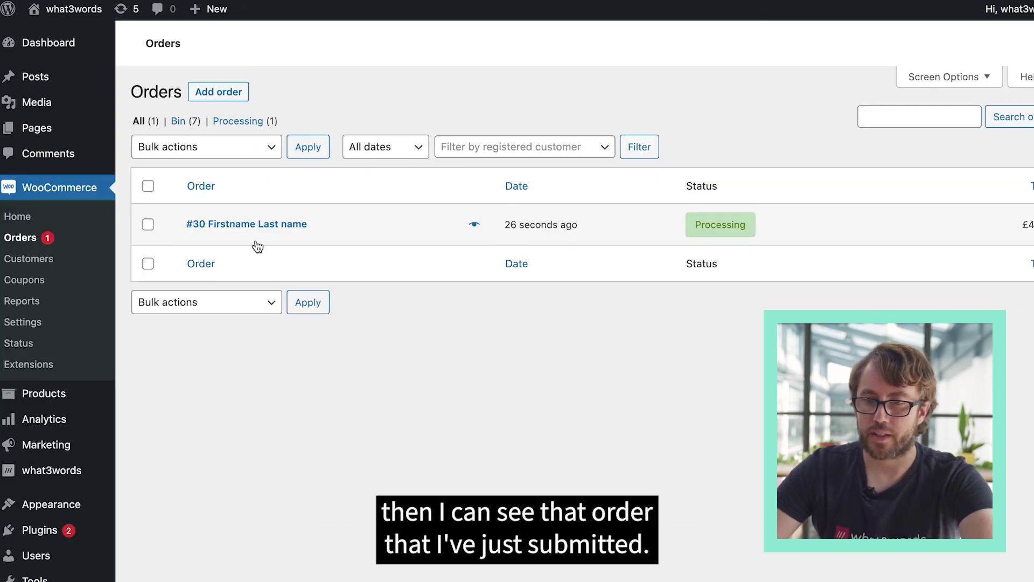
{"action": "left_click", "coordinate": [265, 228]}
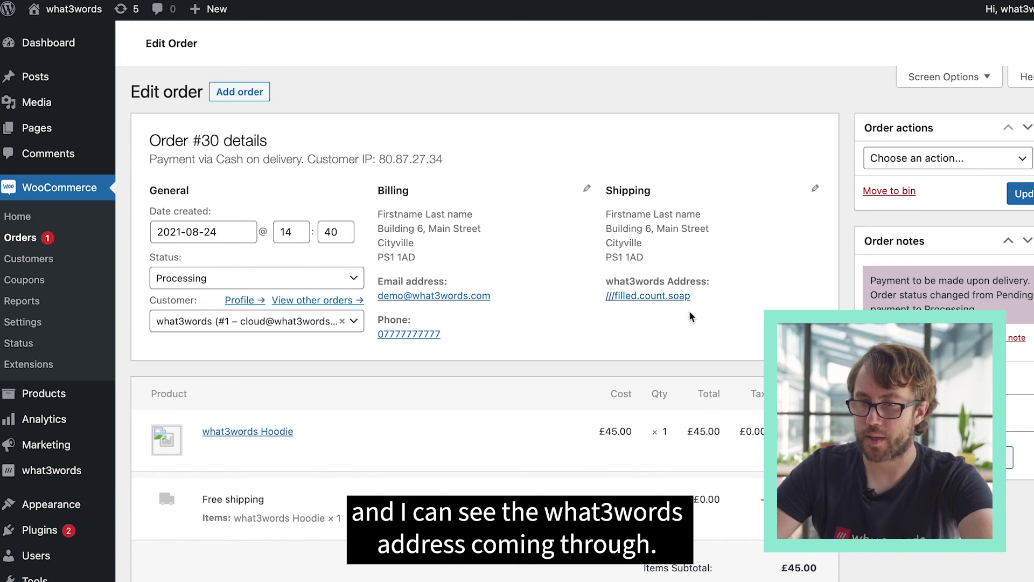
{"action": "scroll", "coordinate": [607, 340], "scroll_direction": "down", "scroll_amount": 3}
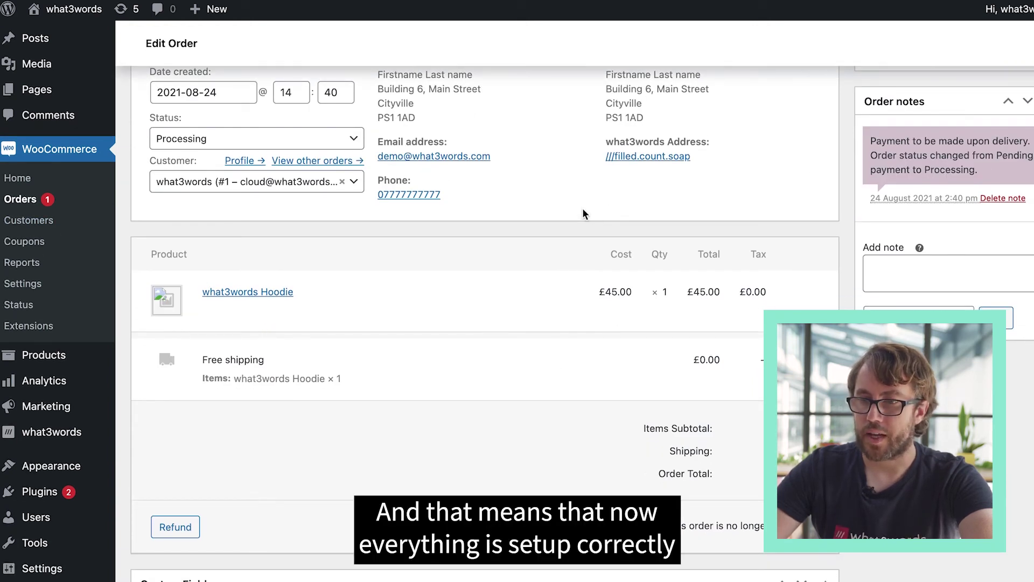
{"action": "scroll", "coordinate": [586, 208], "scroll_direction": "up", "scroll_amount": 2}
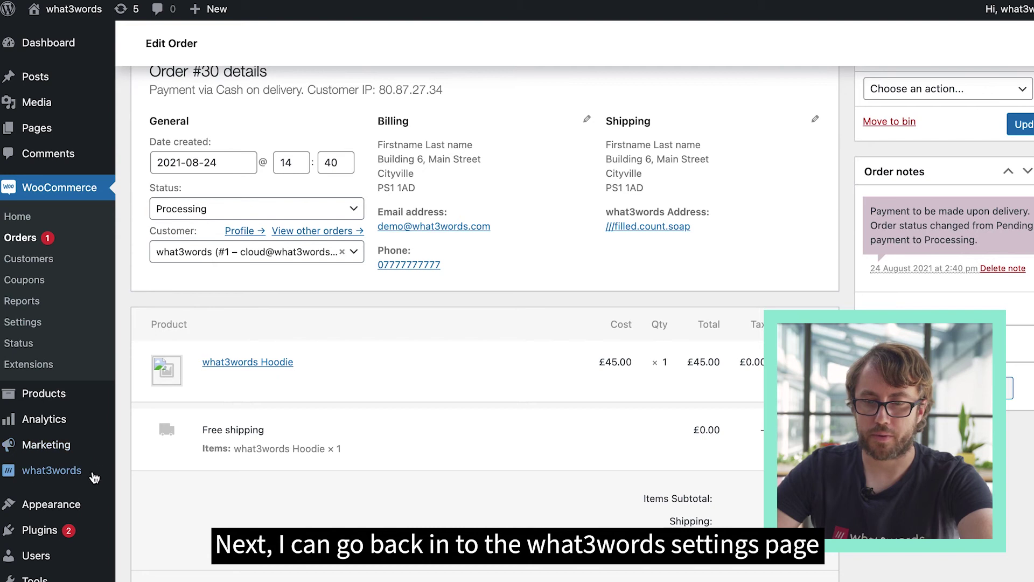
- Open the what3words plugin settings and scroll to Advanced Features and Troubleshooting
{"action": "left_click", "coordinate": [67, 474]}
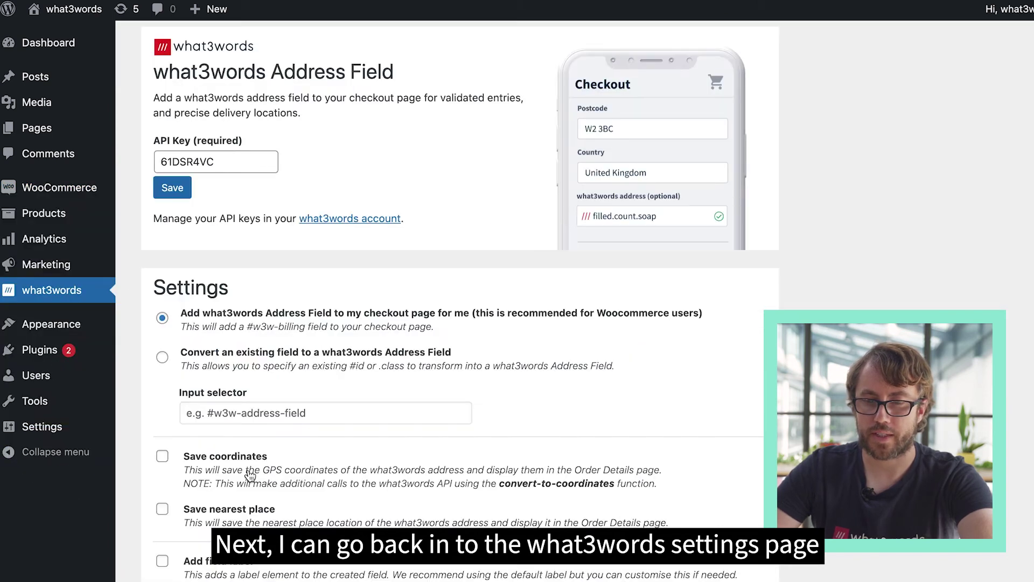
{"action": "scroll", "coordinate": [420, 477], "scroll_direction": "down", "scroll_amount": 3}
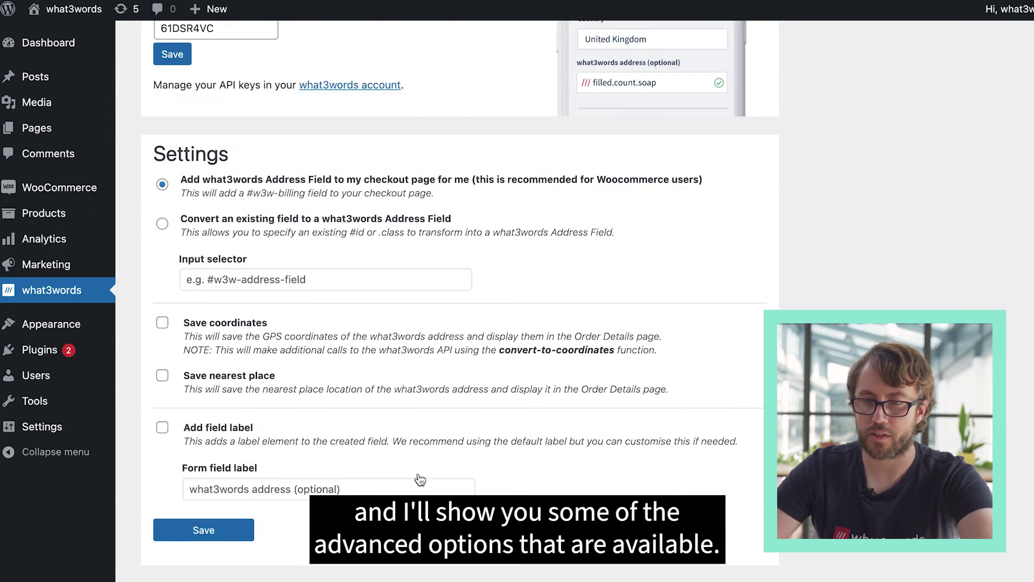
{"action": "scroll", "coordinate": [420, 480], "scroll_direction": "down", "scroll_amount": 3}
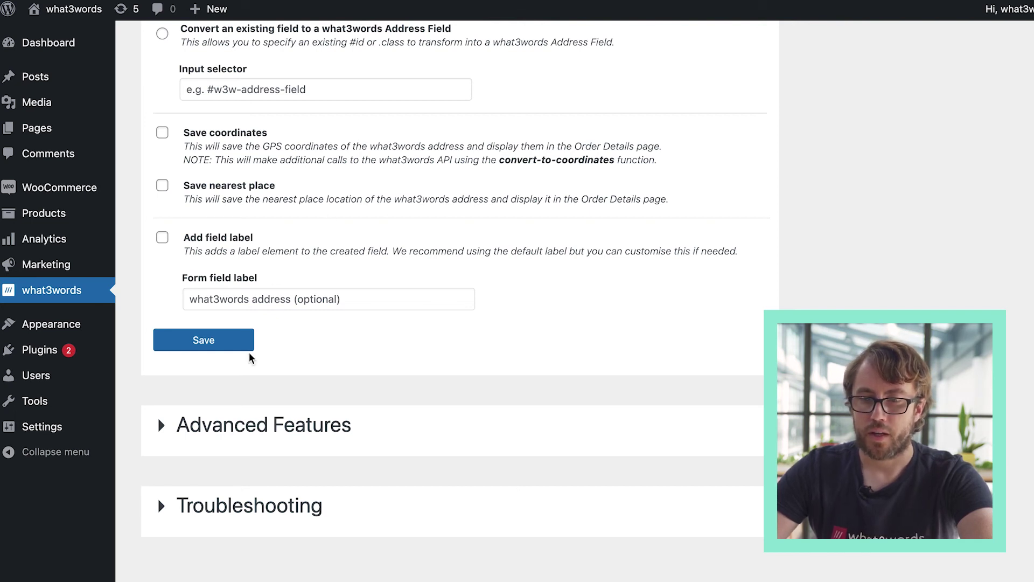
{"action": "scroll", "coordinate": [250, 358], "scroll_direction": "down", "scroll_amount": 1}
- Expand Advanced Features and leave the Custom placeholder option unticked
{"action": "left_click", "coordinate": [216, 426]}
{"action": "scroll", "coordinate": [231, 429], "scroll_direction": "down", "scroll_amount": 3}
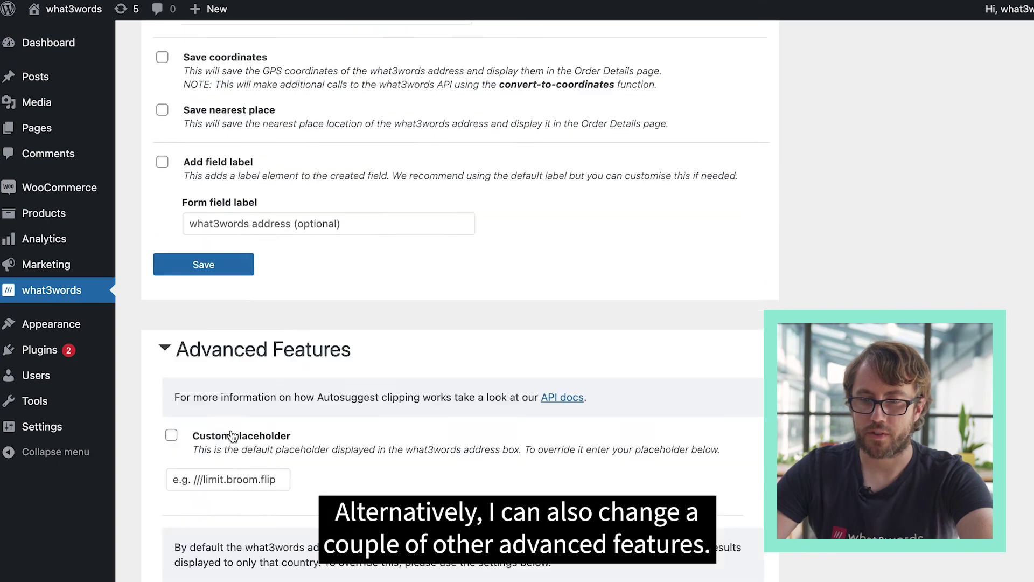
{"action": "scroll", "coordinate": [231, 429], "scroll_direction": "down", "scroll_amount": 3}
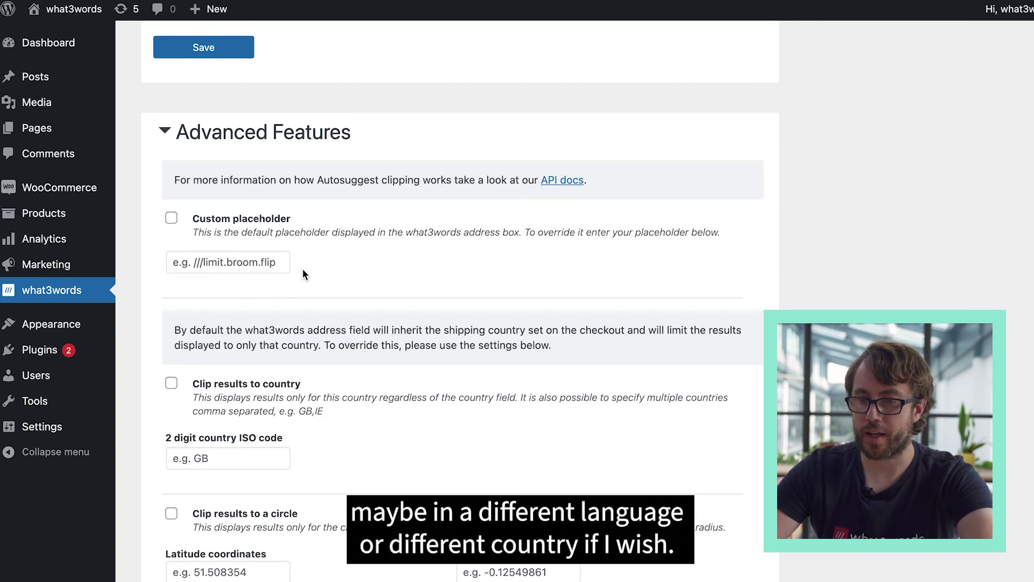
{"action": "left_click", "coordinate": [172, 218]}
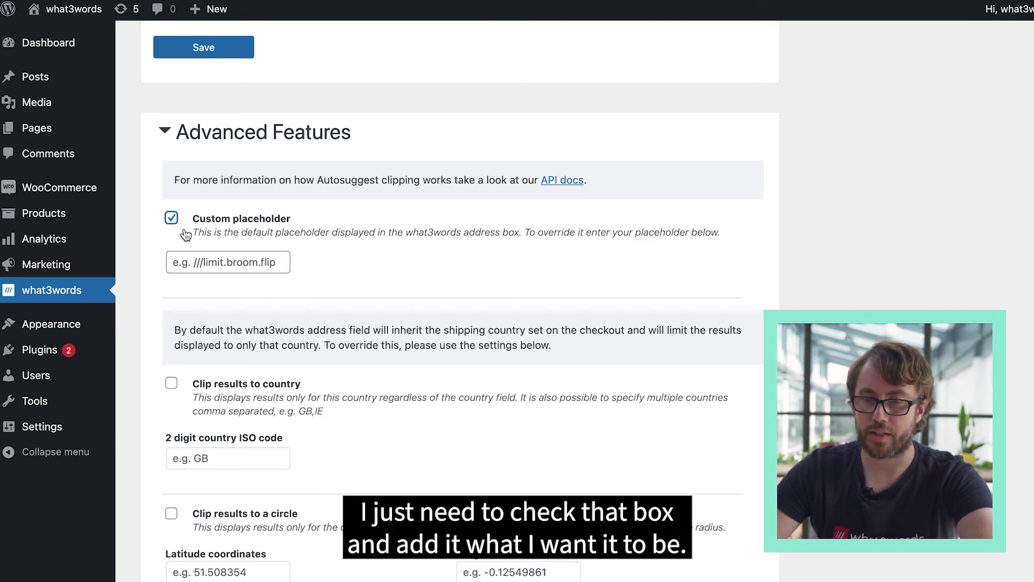
{"action": "left_click", "coordinate": [172, 218]}
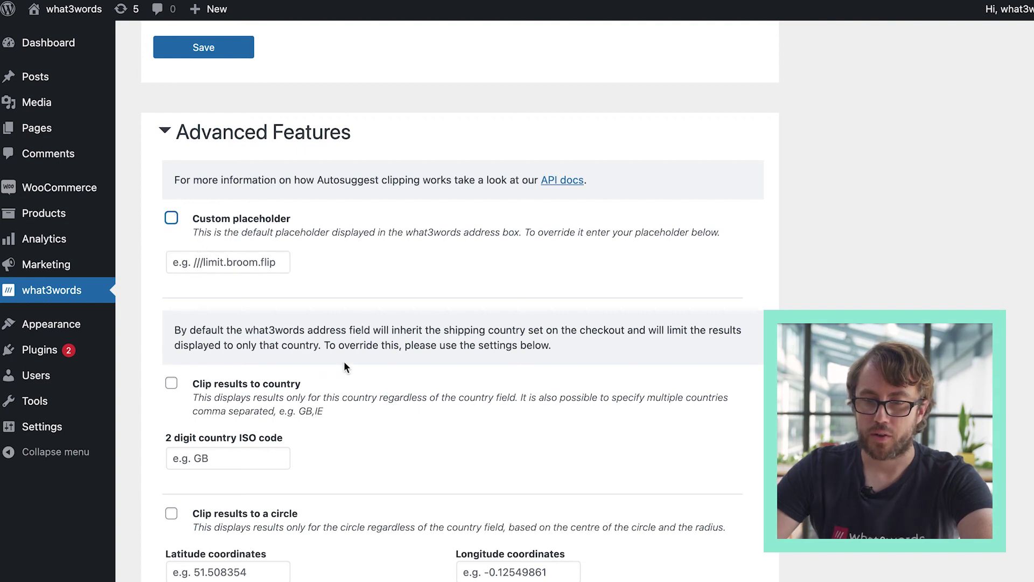
- Look through the result clipping options, leaving every clipping option switched off
{"action": "scroll", "coordinate": [298, 397], "scroll_direction": "down", "scroll_amount": 3}
{"action": "scroll", "coordinate": [297, 399], "scroll_direction": "down", "scroll_amount": 3}
{"action": "scroll", "coordinate": [297, 397], "scroll_direction": "down", "scroll_amount": 2}
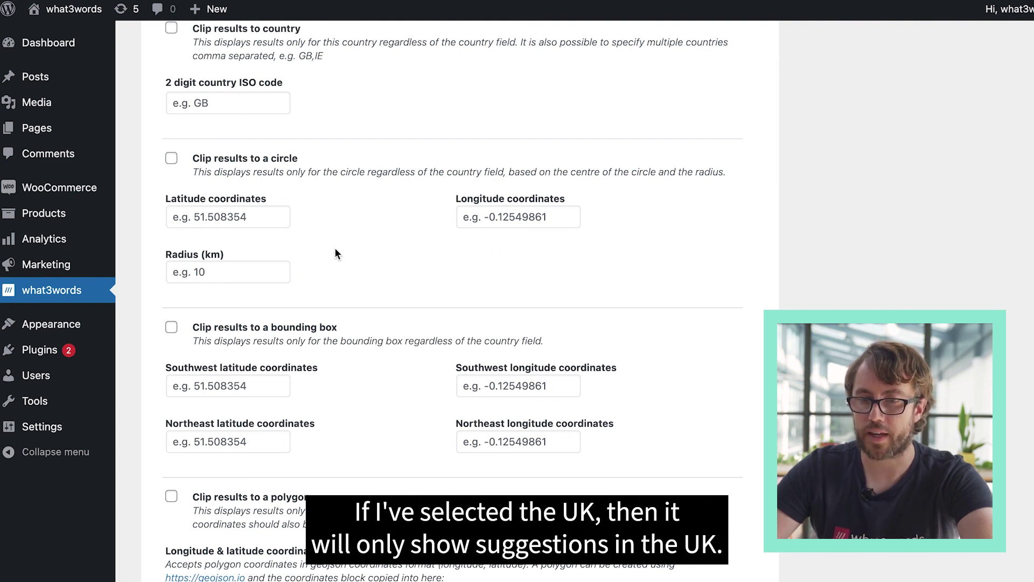
{"action": "scroll", "coordinate": [324, 372], "scroll_direction": "down", "scroll_amount": 3}
{"action": "scroll", "coordinate": [323, 371], "scroll_direction": "up", "scroll_amount": 3}
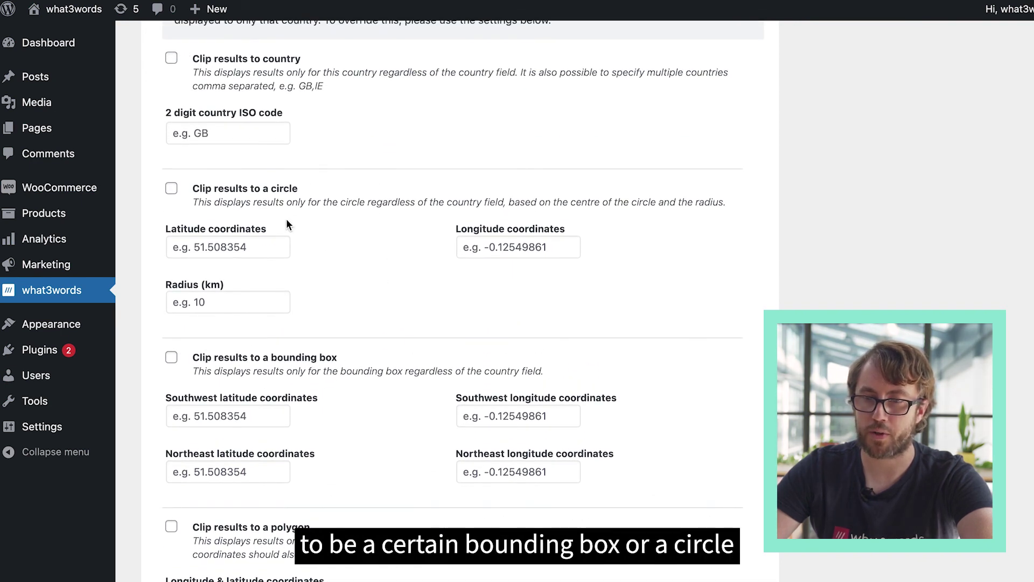
{"action": "scroll", "coordinate": [293, 398], "scroll_direction": "down", "scroll_amount": 3}
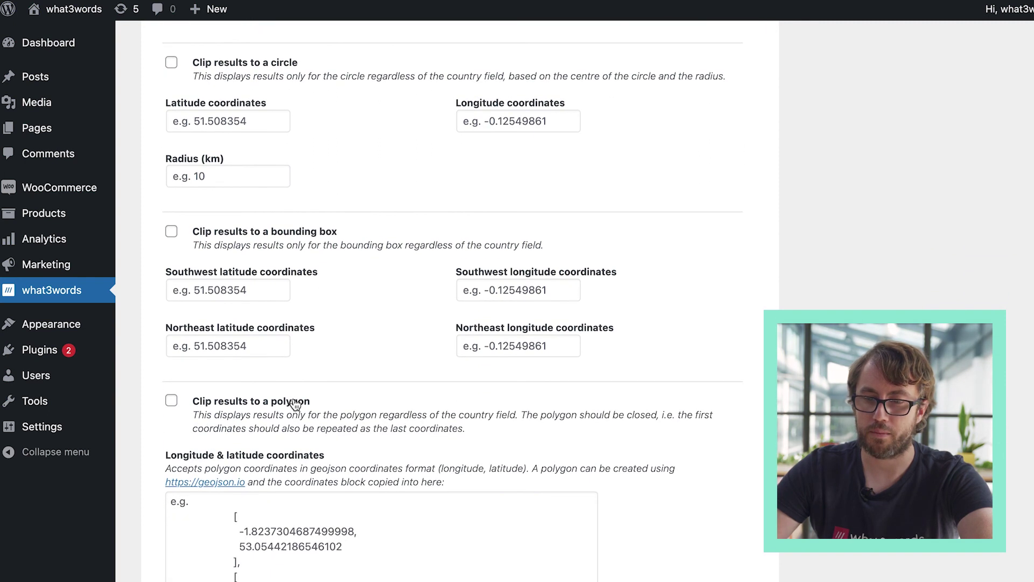
{"action": "scroll", "coordinate": [295, 404], "scroll_direction": "down", "scroll_amount": 8}
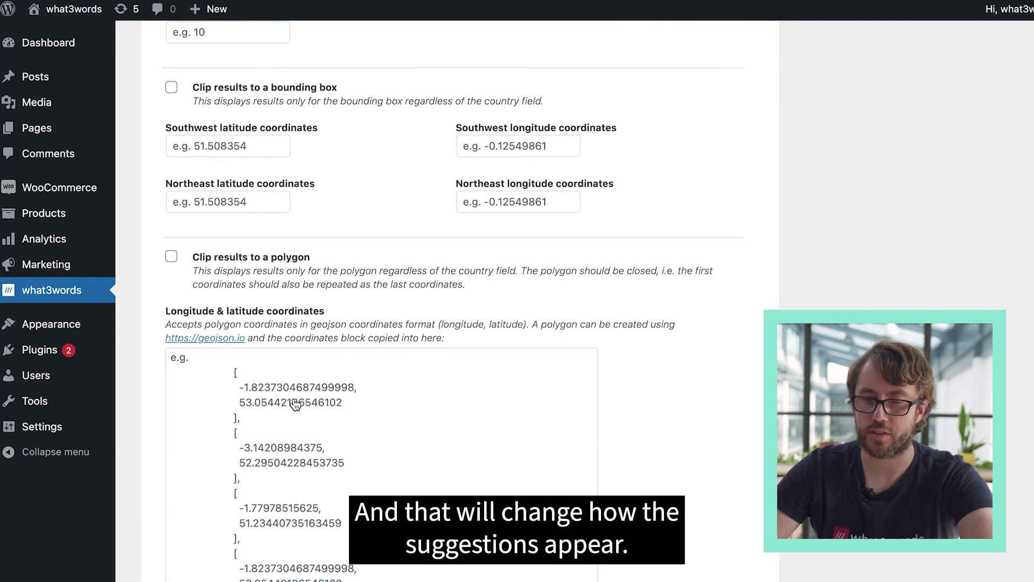
{"action": "scroll", "coordinate": [293, 404], "scroll_direction": "down", "scroll_amount": 1}
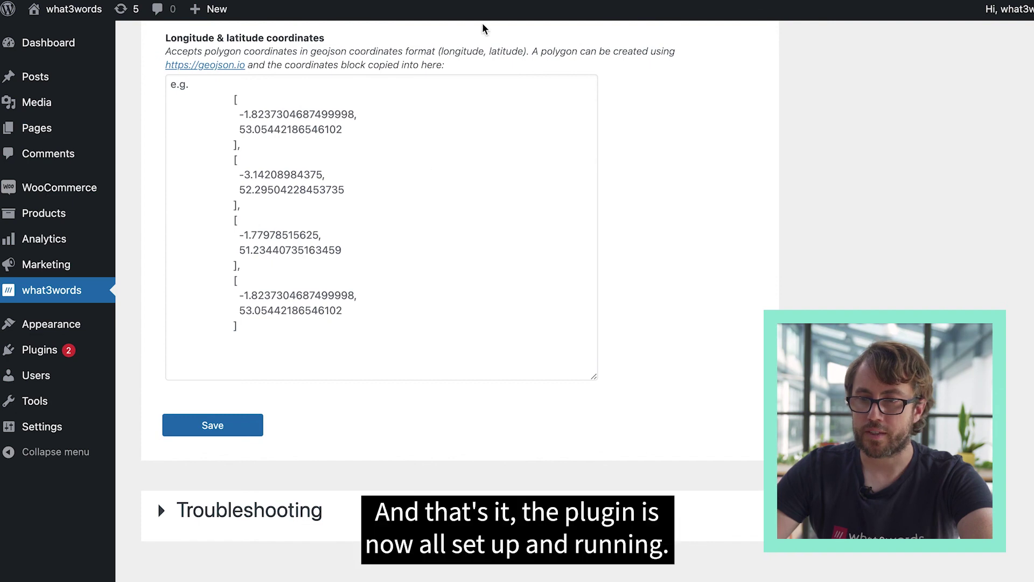
{"action": "scroll", "coordinate": [709, 96], "scroll_direction": "up", "scroll_amount": 20}
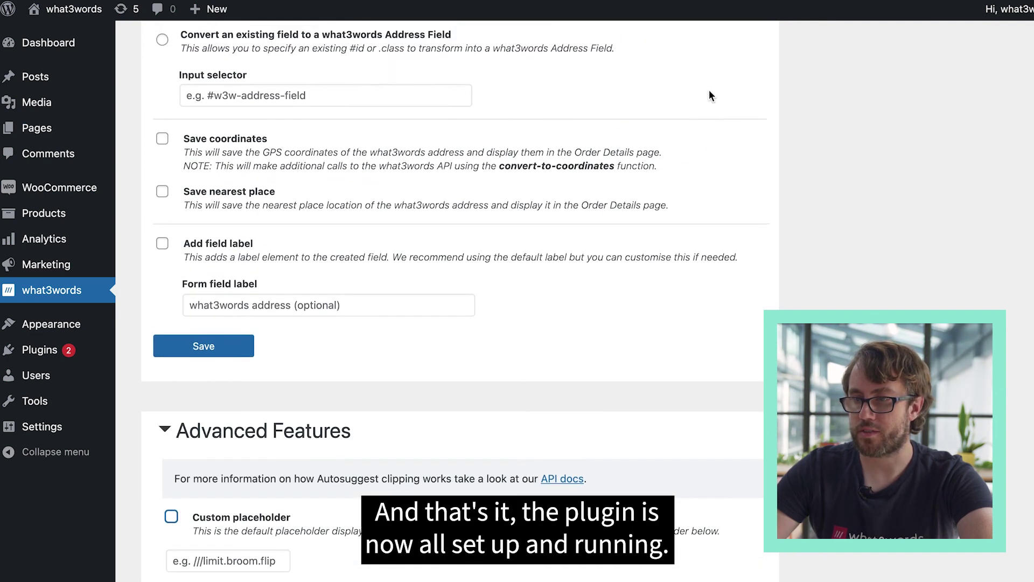